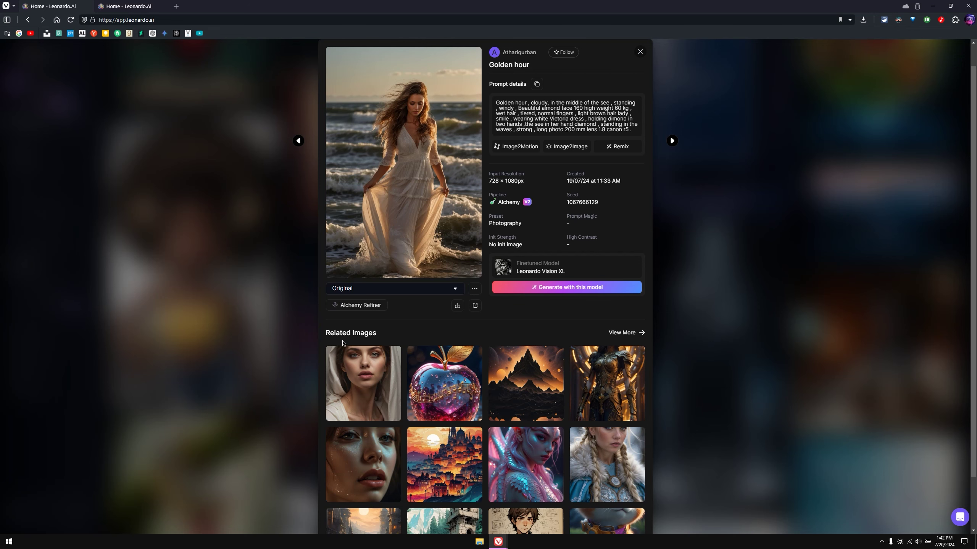
Open the close-up portrait of the glitter-covered face and compare its #2 Alchemy Refiner version with the Original.
{"action": "left_click", "coordinate": [360, 454]}
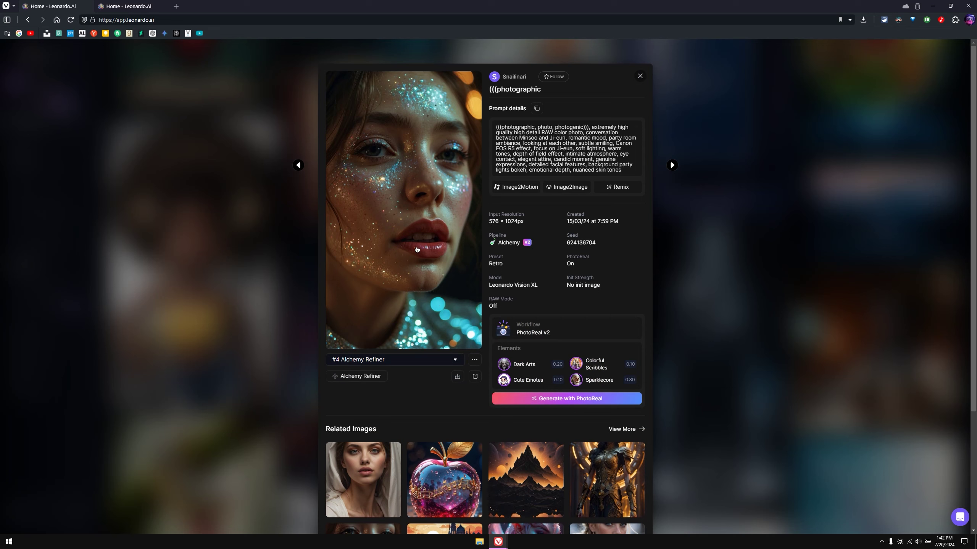
{"action": "left_click", "coordinate": [398, 358]}
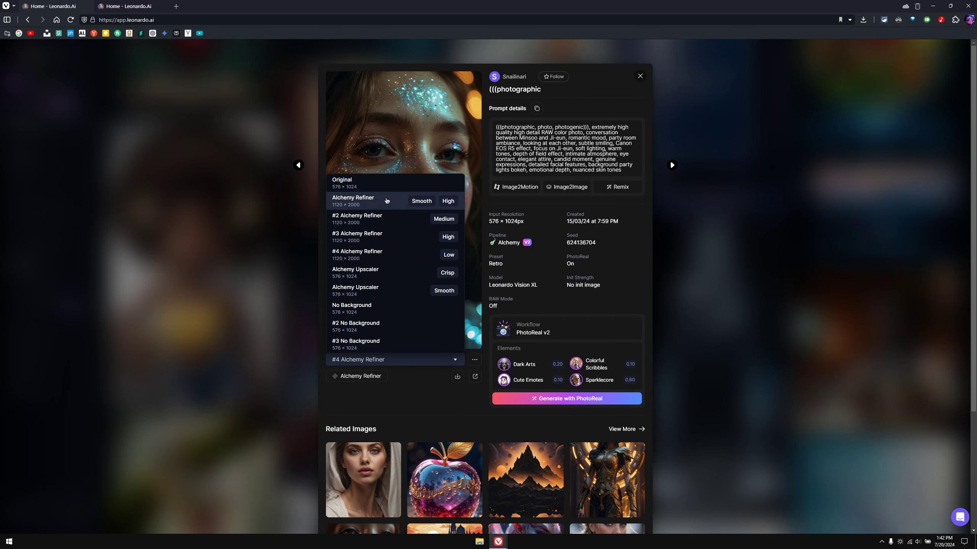
{"action": "left_click", "coordinate": [379, 219]}
{"action": "left_click", "coordinate": [385, 360]}
{"action": "left_click", "coordinate": [379, 229]}
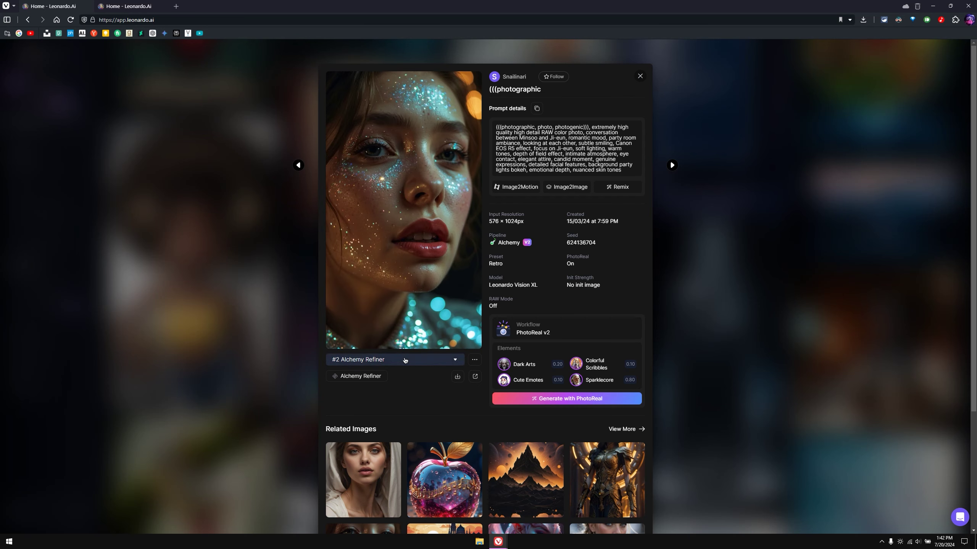
{"action": "left_click", "coordinate": [384, 359]}
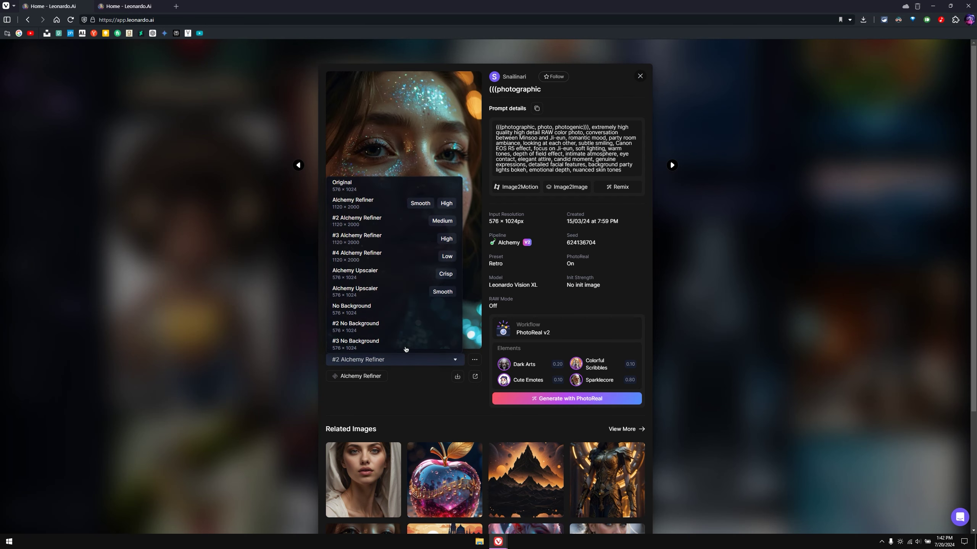
{"action": "left_click", "coordinate": [381, 183]}
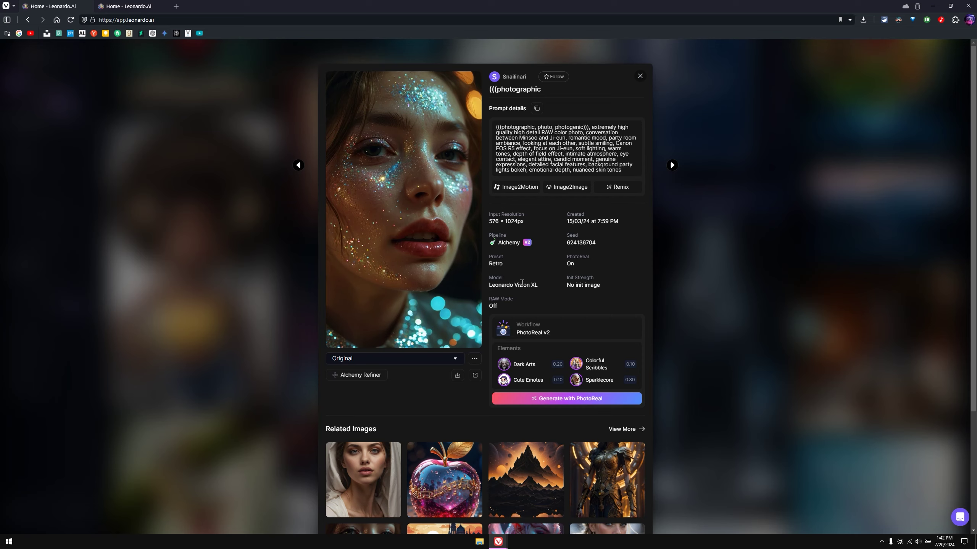
{"action": "key", "text": "Escape"}
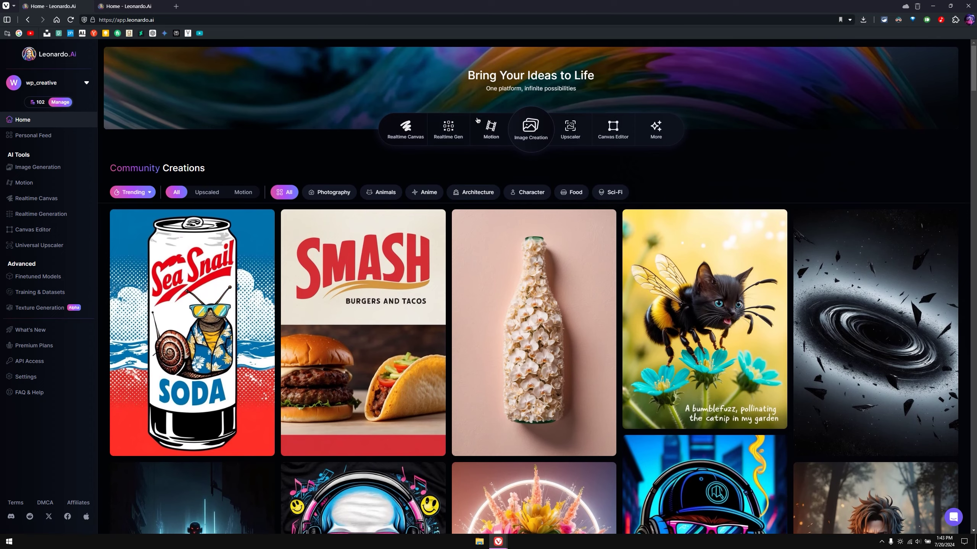
Filter the community creations to Motion and view the details of the seated ancient philosopher statue video.
{"action": "left_click", "coordinate": [237, 193]}
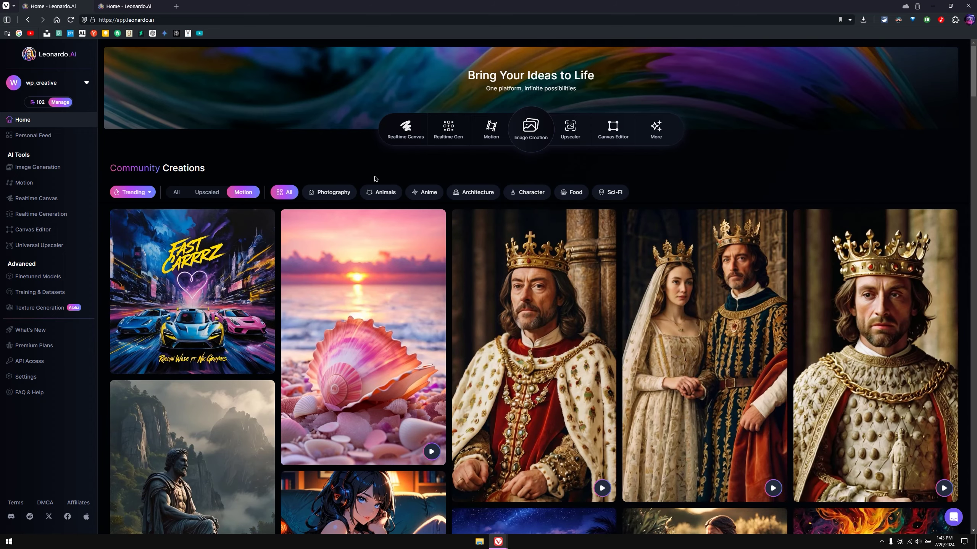
{"action": "scroll", "coordinate": [376, 179], "scroll_direction": "down", "scroll_amount": 1}
{"action": "scroll", "coordinate": [375, 178], "scroll_direction": "down", "scroll_amount": 6}
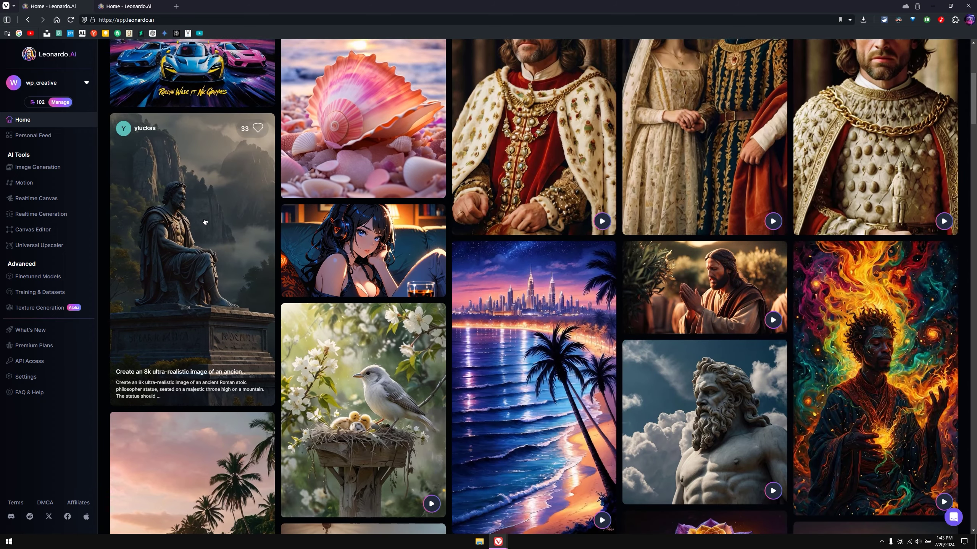
{"action": "left_click", "coordinate": [204, 222]}
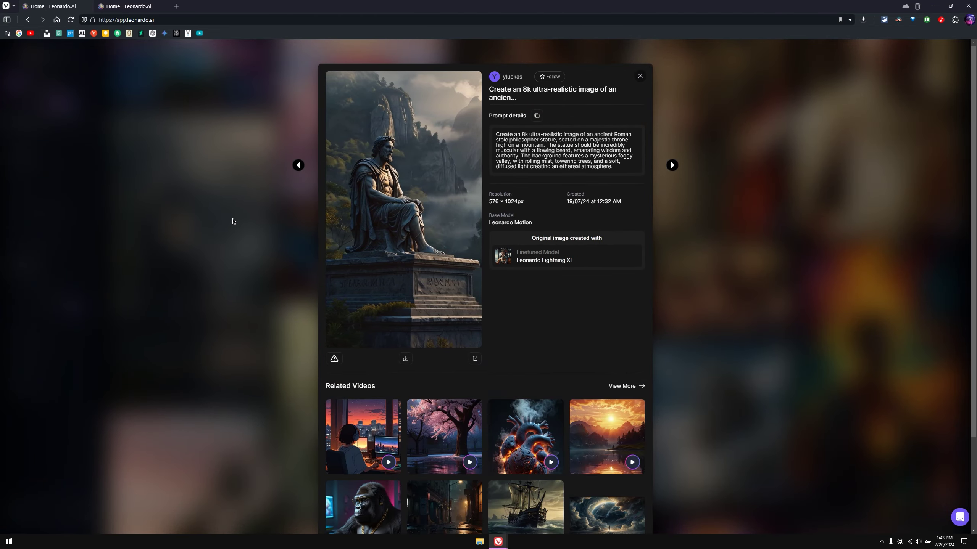
{"action": "scroll", "coordinate": [340, 369], "scroll_direction": "down", "scroll_amount": 3}
{"action": "key", "text": "Escape"}
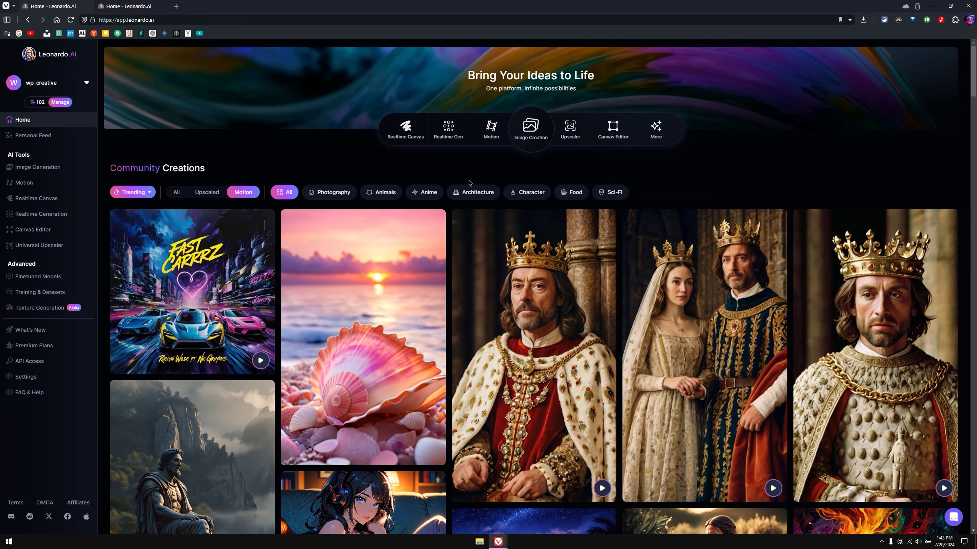
Start an image creation and enter the detailed prompt "Design a visually stunning movie poster inspired by 'Interstellar,' capturing the essence of cosmic exploration…".
{"action": "left_click", "coordinate": [531, 139]}
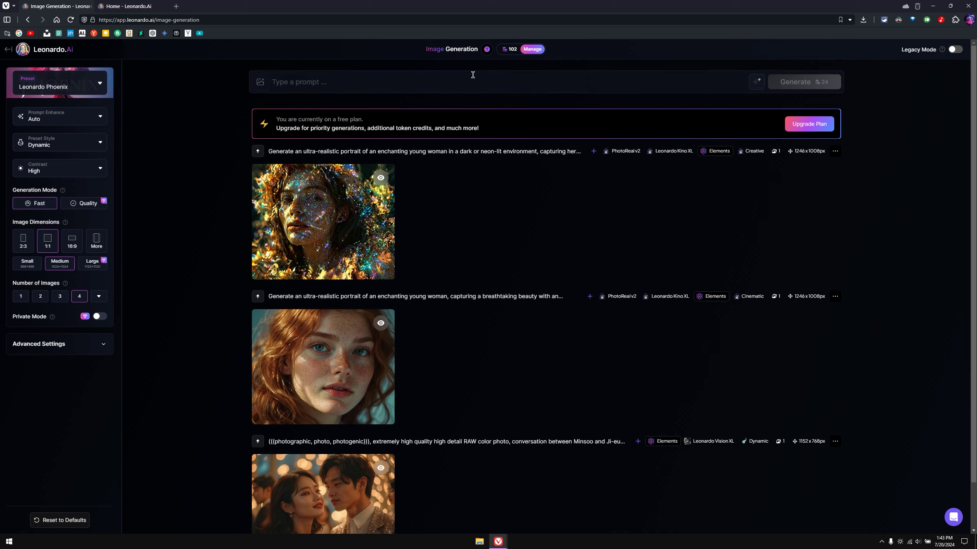
{"action": "left_click", "coordinate": [473, 74]}
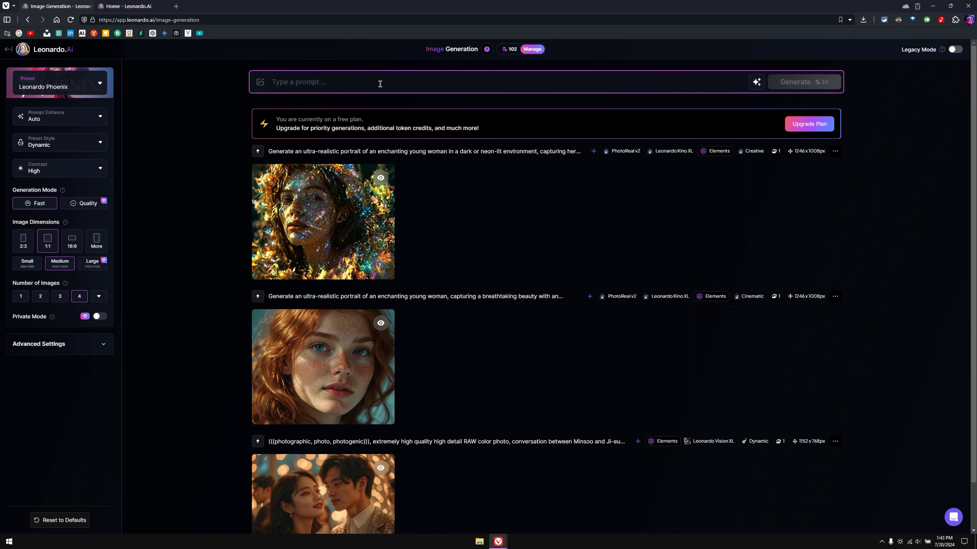
{"action": "type", "text": "Design a visually stunning movie poster inspired by 'Interstellar,' capturing the essence of cosmic exploration and existential wonder. The central image should feature a dramatic space scene with a strikingly realistic depiction of a wormhole or black hole, surrounded by a vibrant array of celestial bodies such as distant stars and galaxies. In the foreground, include a sleek, futuristic spacecraft navigating through the vastness of space, conveying both grandeur and solitude. The color palette should emphasize deep space blues, rich blacks, and the radiant glow of cosmic phenomena, creating a sense of awe and mystery. Integrate subtle visual elements that hint at the movie’s themes of time and space, such as abstract representations of time dilation or gravitational waves. The title 'Interstellar' should be prominently displayed in a bold, elegant font, with a tagline or key line that captures the film’s philosophical and emotional depth. Ensure the overall composition is both captivating and thought-provoking, reflecting the epic scale and profound narrative of the movie."}
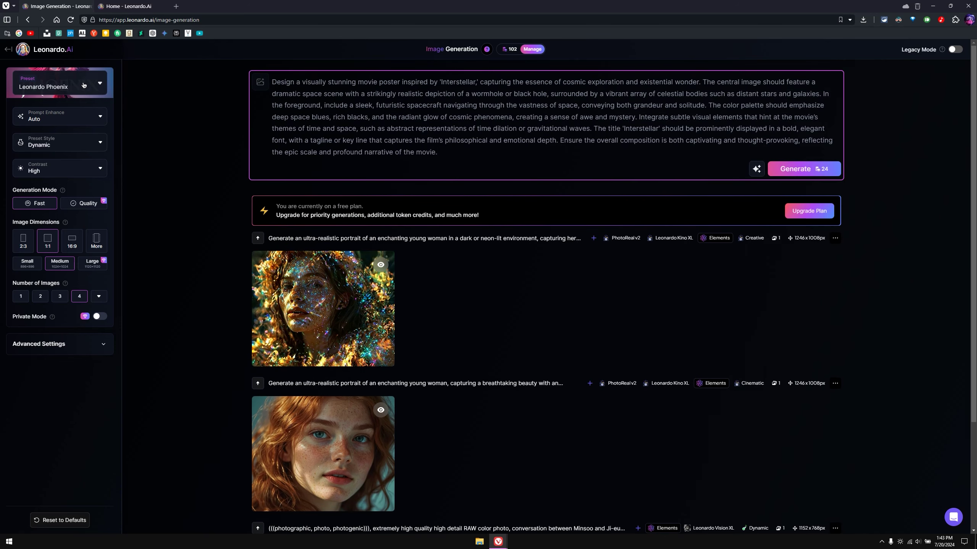
Review the available presets, generate four posters with Leonardo Phoenix from the Interstellar prompt, and preview the second poster.
{"action": "left_click", "coordinate": [84, 85]}
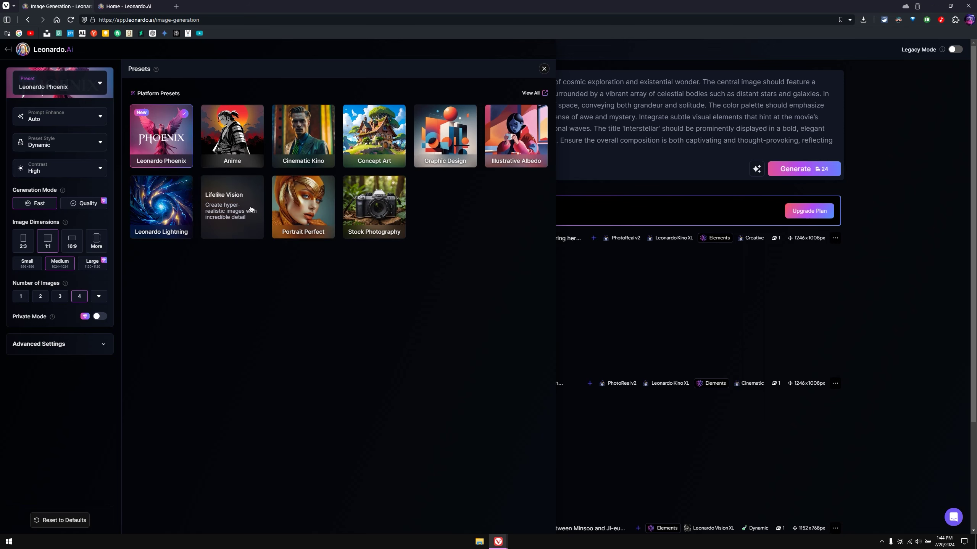
{"action": "left_click", "coordinate": [662, 134]}
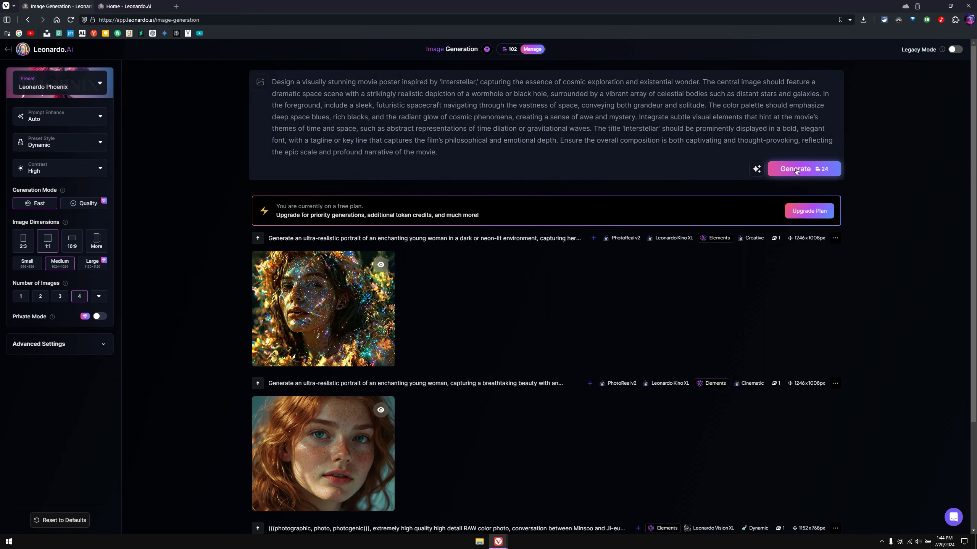
{"action": "left_click_drag", "start_coordinate": [328, 83], "coordinate": [467, 134]}
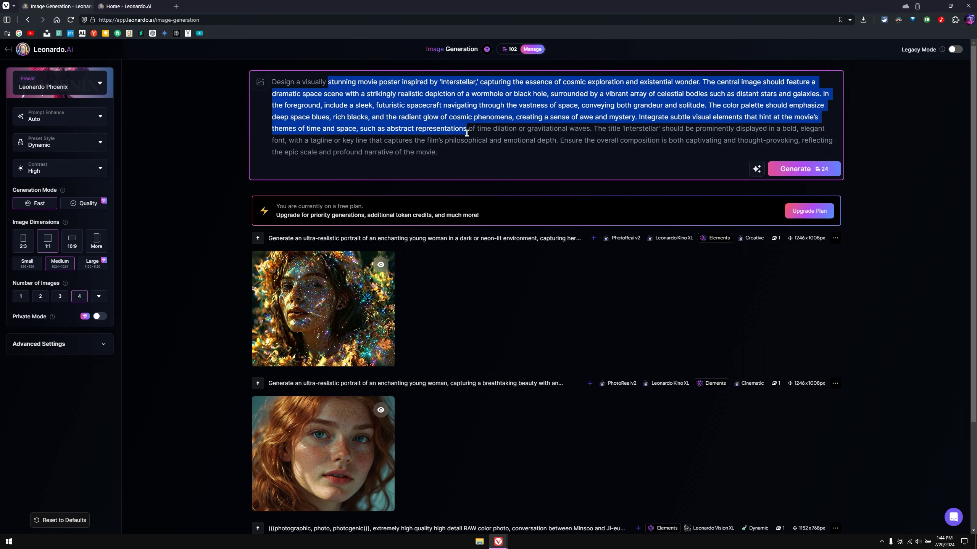
{"action": "left_click", "coordinate": [477, 156]}
{"action": "left_click", "coordinate": [790, 170]}
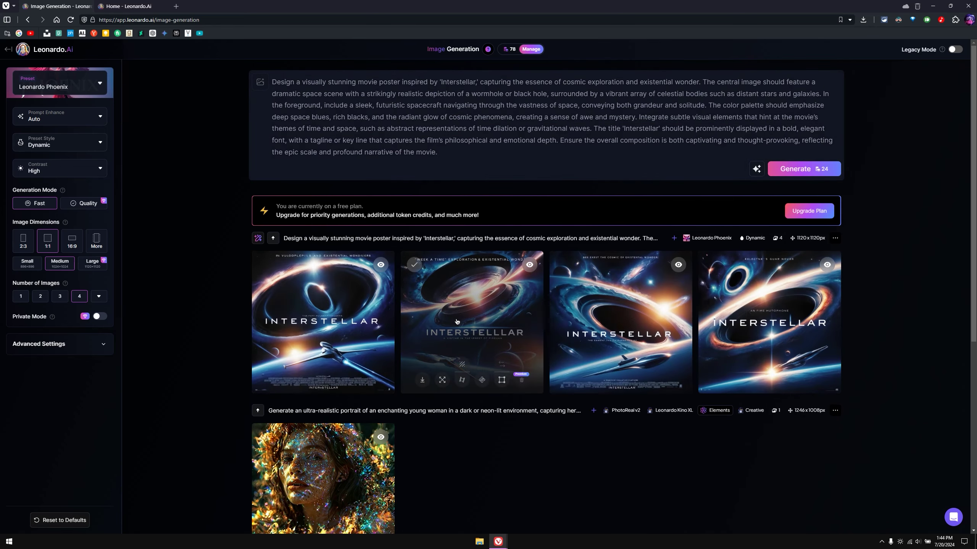
{"action": "left_click", "coordinate": [457, 321]}
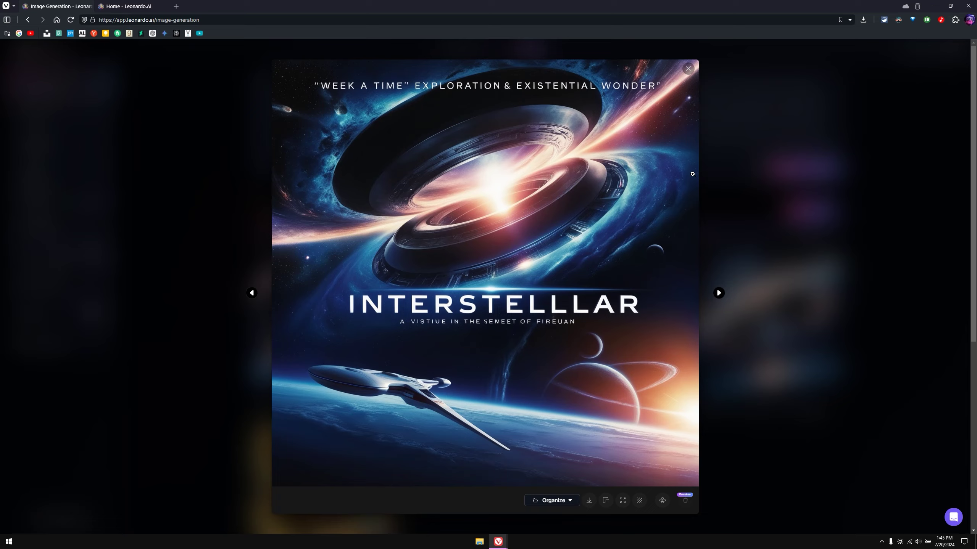
{"action": "key", "text": "Escape"}
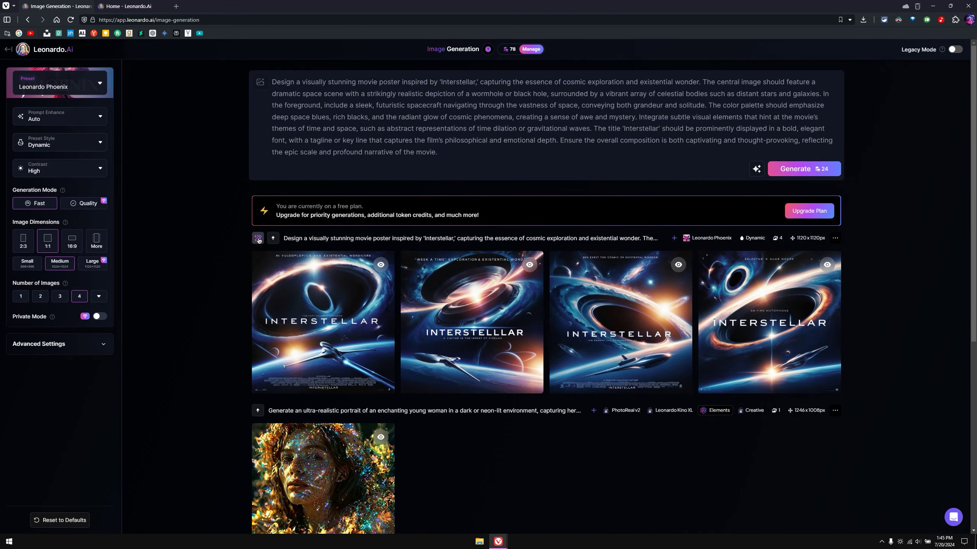
Regenerate the posters through Edit with AI using the tagline "Beyond the boundaries of time and space" and a fixed seed, and preview a result.
{"action": "left_click", "coordinate": [258, 238]}
{"action": "left_click", "coordinate": [343, 280]}
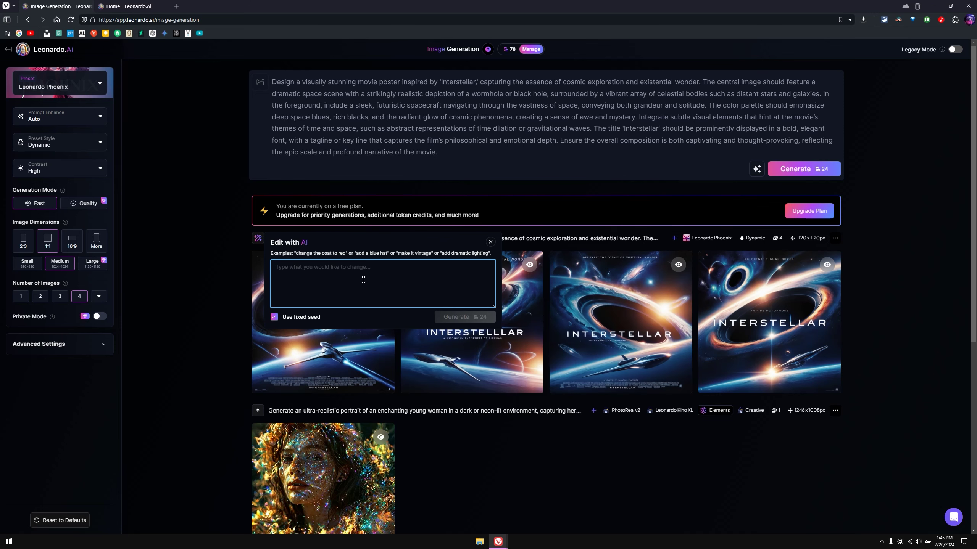
{"action": "left_click", "coordinate": [442, 318]}
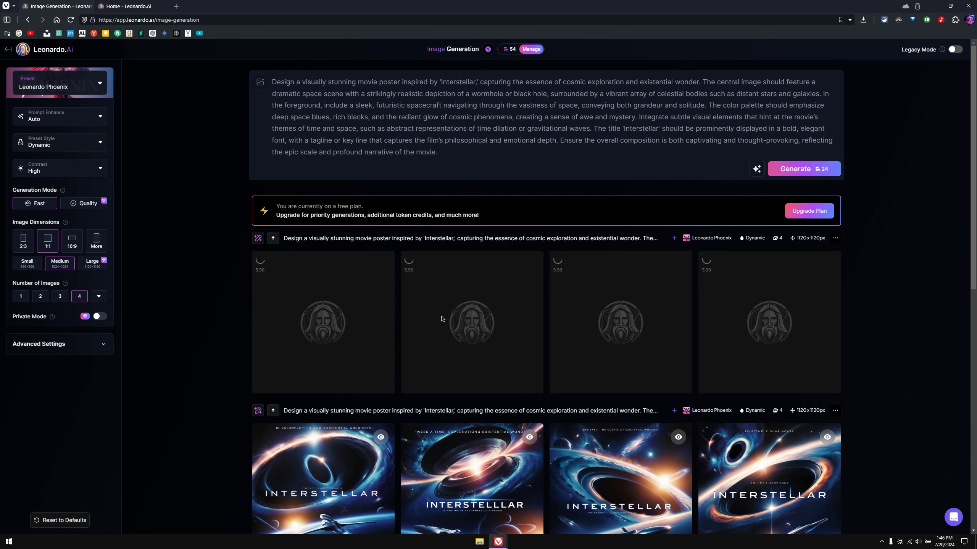
{"action": "left_click", "coordinate": [332, 306]}
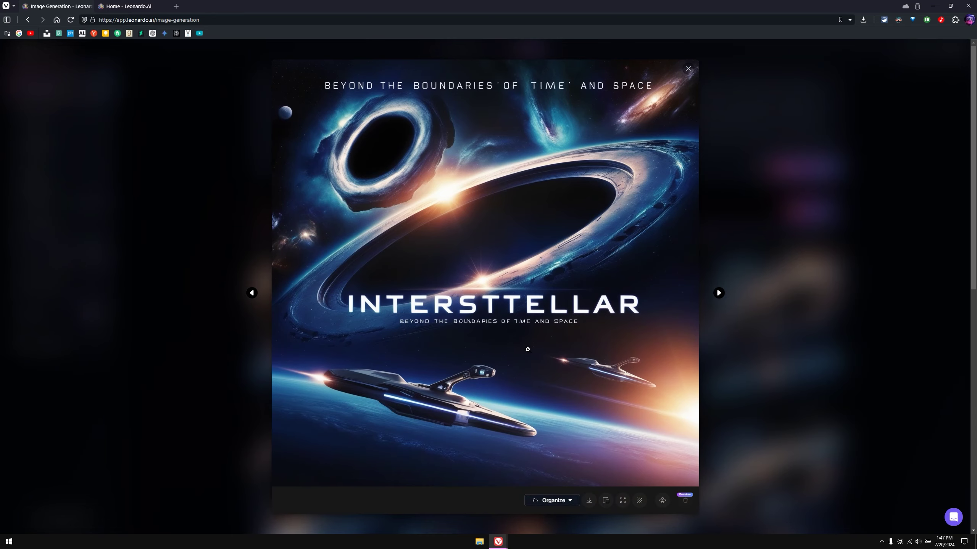
{"action": "key", "text": "Escape"}
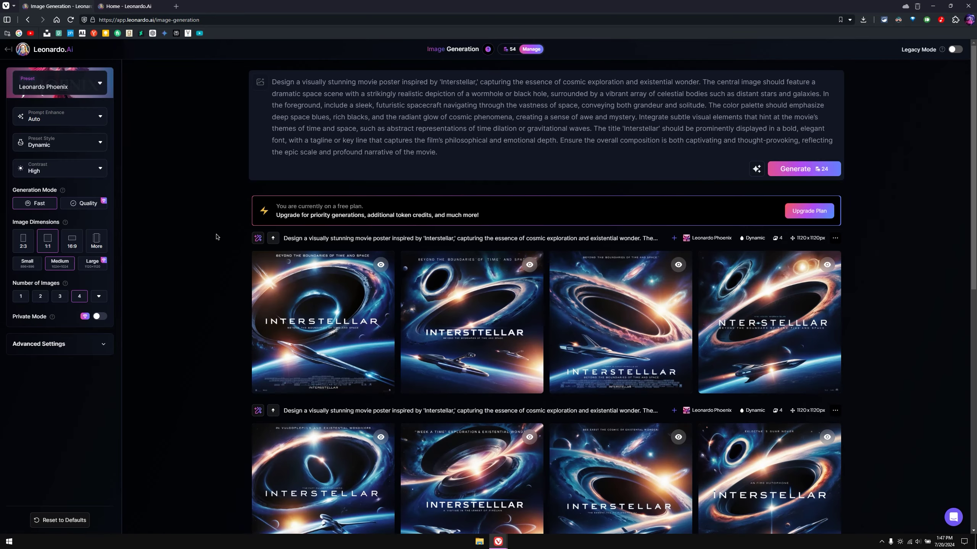
Switch the generation preset to Portrait Perfect.
{"action": "left_click", "coordinate": [57, 87]}
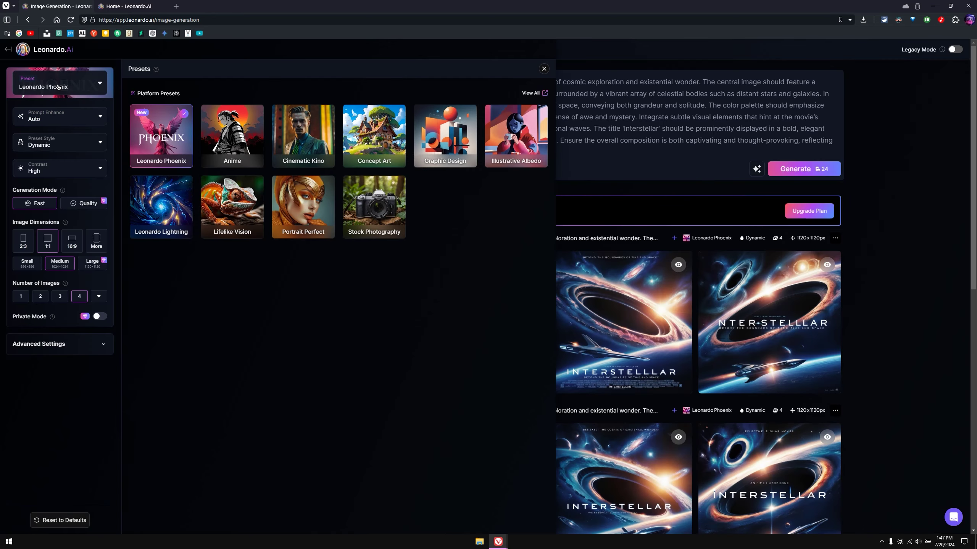
{"action": "left_click", "coordinate": [309, 208]}
{"action": "left_click", "coordinate": [579, 197]}
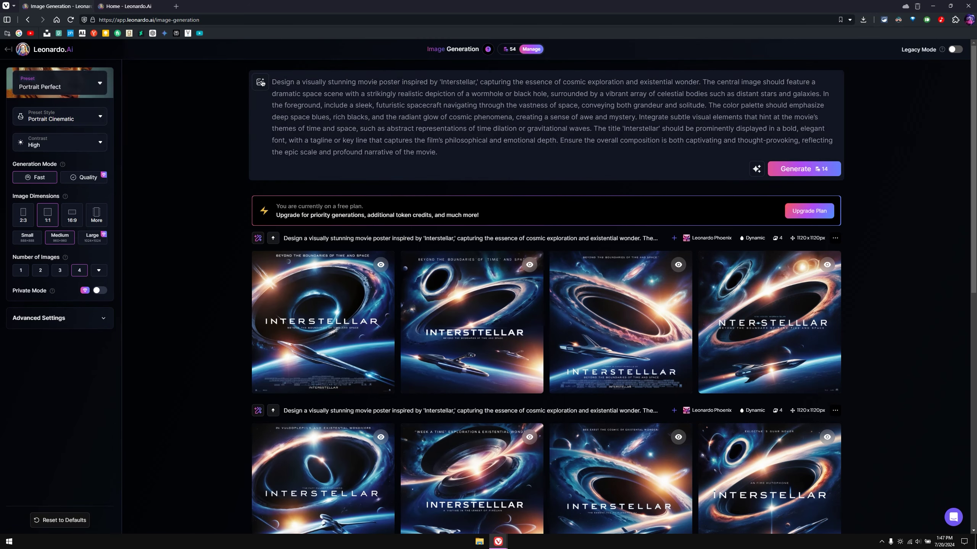
Upload the neon portrait of the short-haired figure as a Style Reference for the image guidance.
{"action": "left_click", "coordinate": [261, 82]}
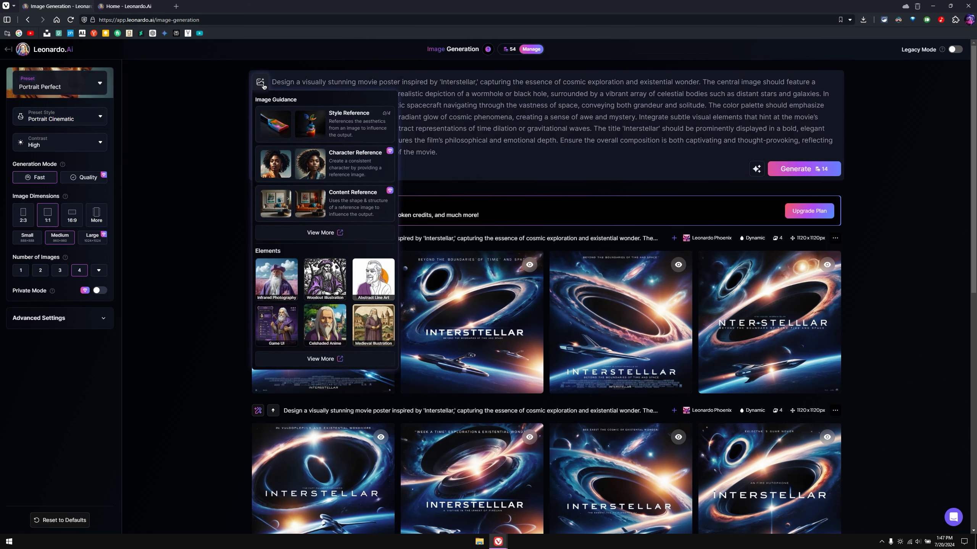
{"action": "left_click", "coordinate": [299, 129]}
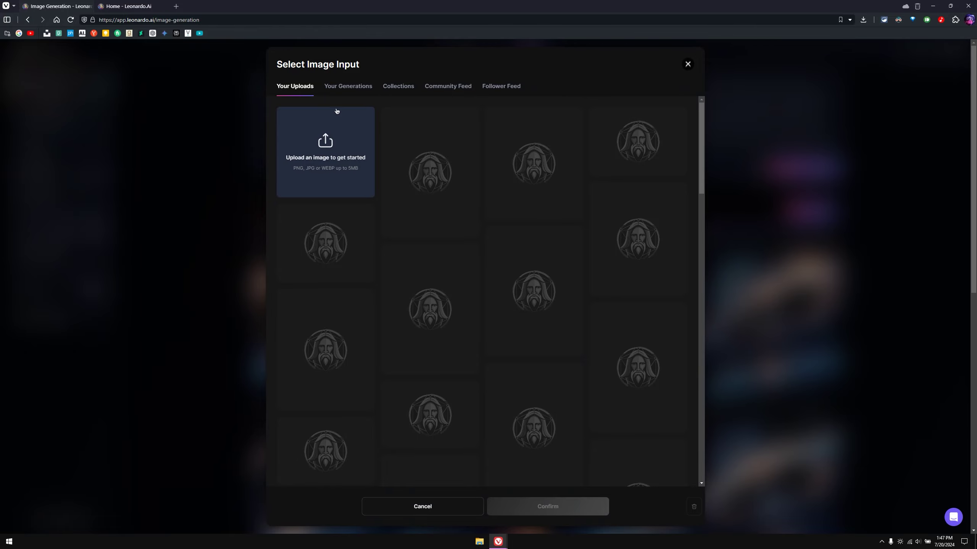
{"action": "left_click", "coordinate": [329, 150]}
{"action": "double_click", "coordinate": [251, 63]}
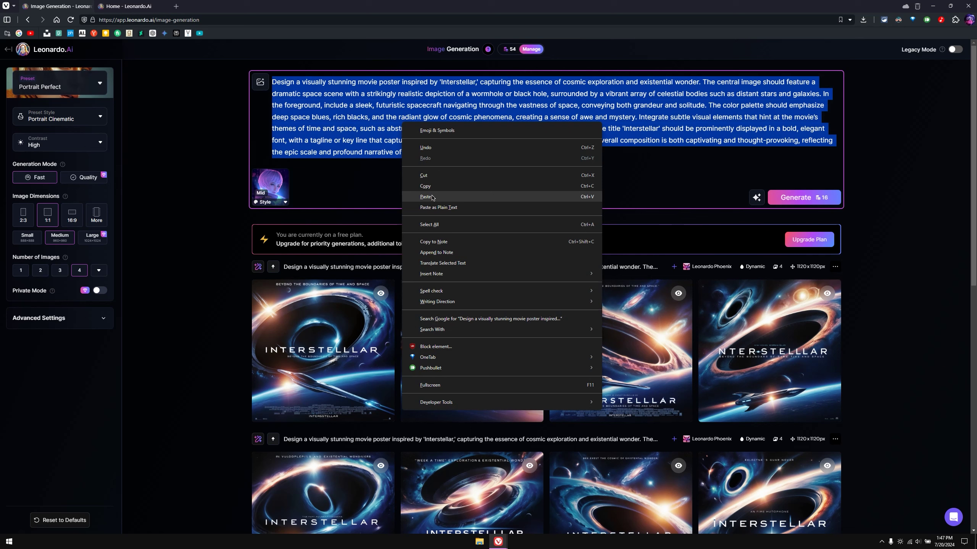
Replace the prompt with the copied ultra-realistic neon-lit portrait description of a young woman, generate four images, and preview the fourth.
{"action": "left_click", "coordinate": [432, 196]}
{"action": "left_click", "coordinate": [815, 197]}
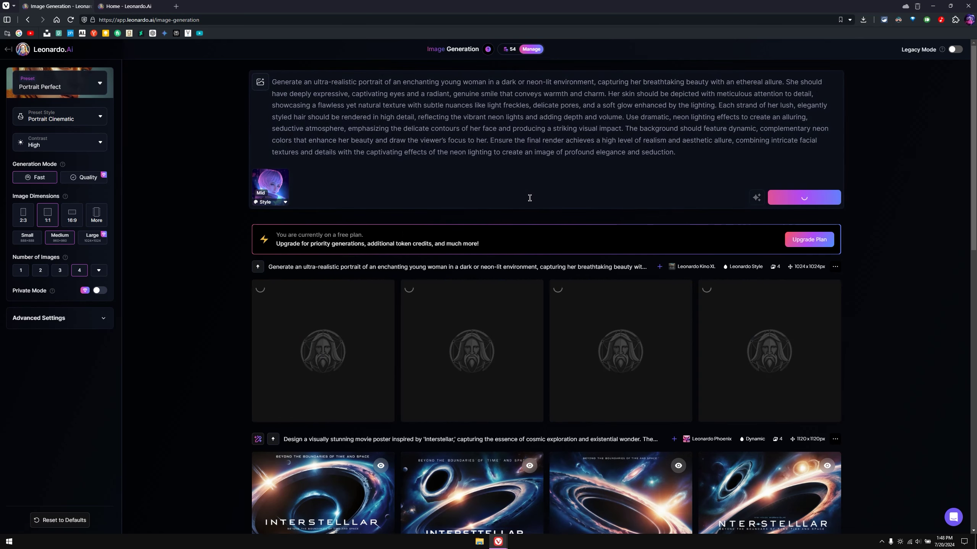
{"action": "scroll", "coordinate": [529, 230], "scroll_direction": "down", "scroll_amount": 1}
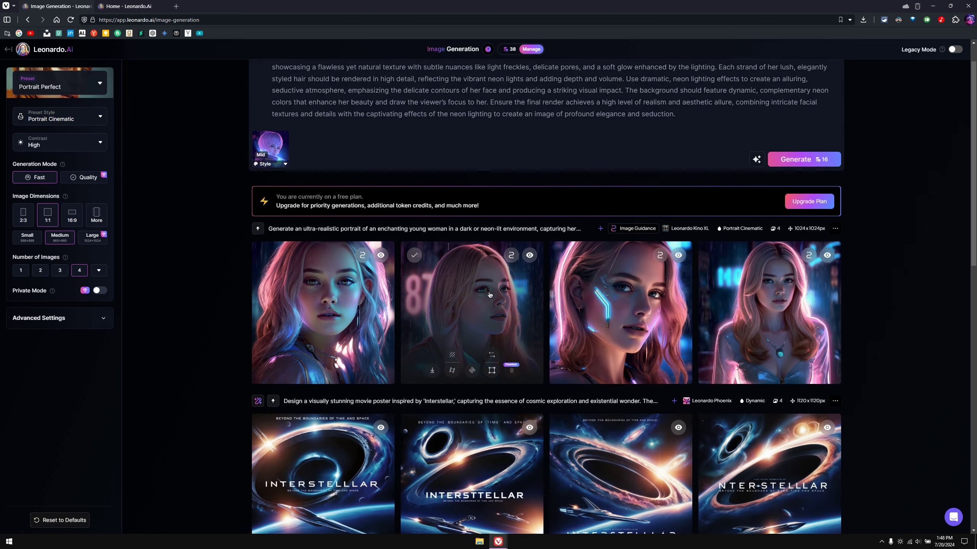
{"action": "left_click", "coordinate": [772, 322]}
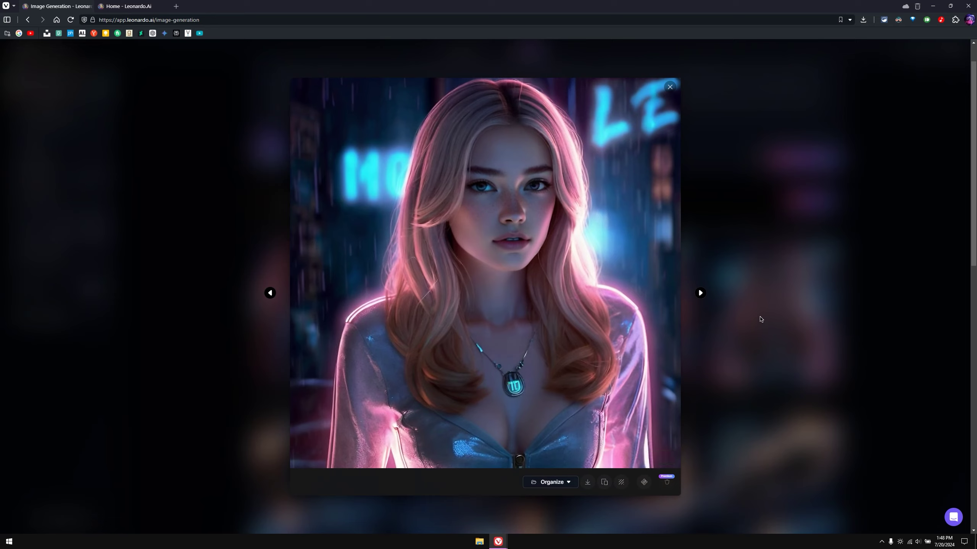
{"action": "left_click", "coordinate": [761, 320]}
{"action": "left_click", "coordinate": [257, 304]}
{"action": "left_click", "coordinate": [225, 303]}
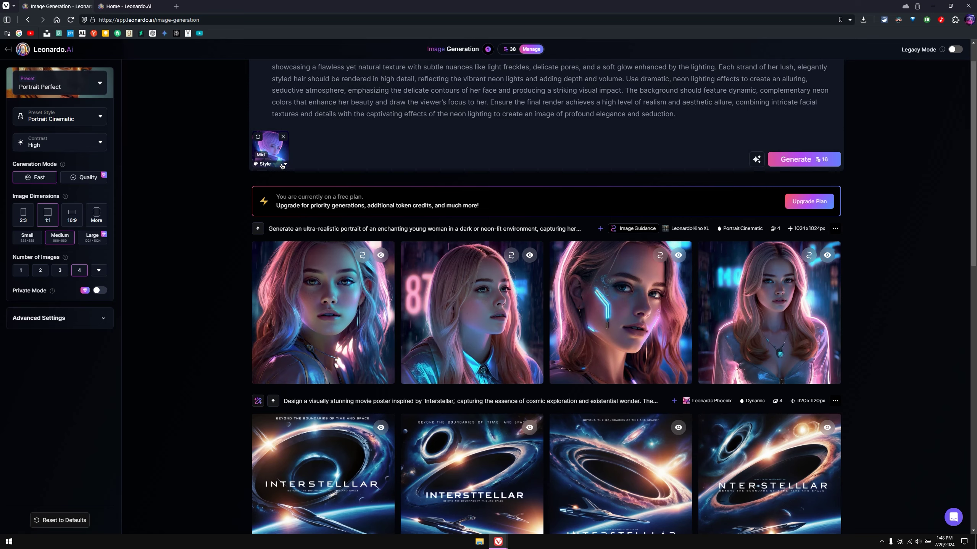
Try the Ultra and Max strengths for the style reference and set it back to Mid.
{"action": "left_click", "coordinate": [270, 147]}
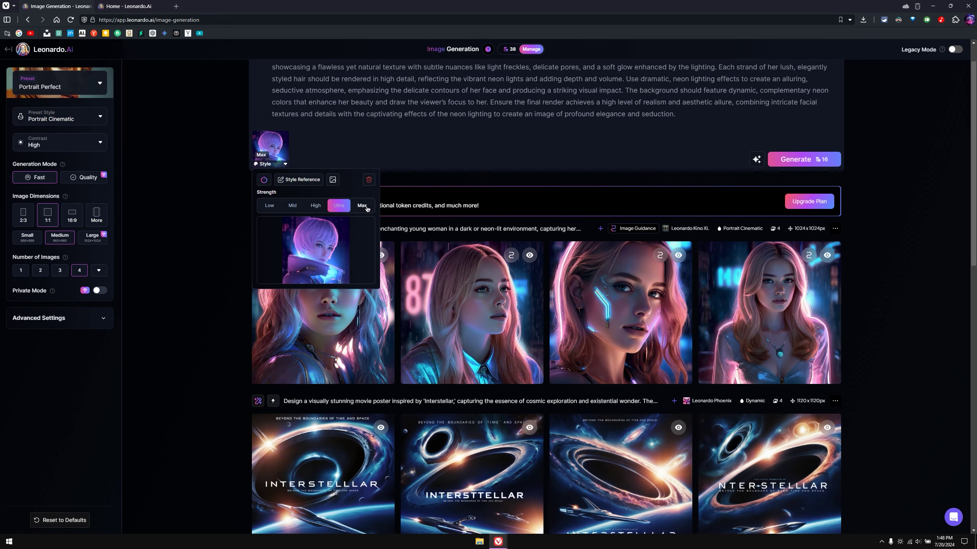
{"action": "left_click", "coordinate": [295, 205]}
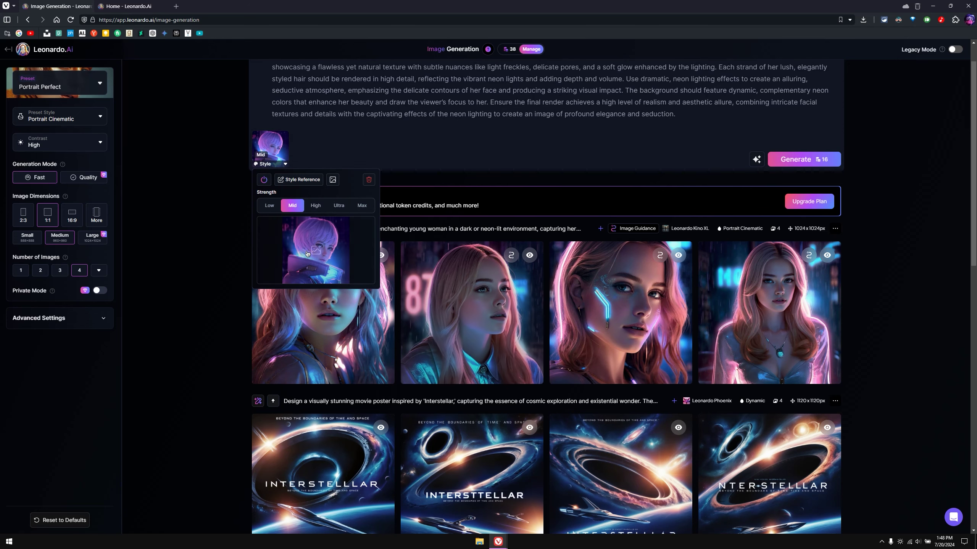
{"action": "left_click", "coordinate": [212, 258]}
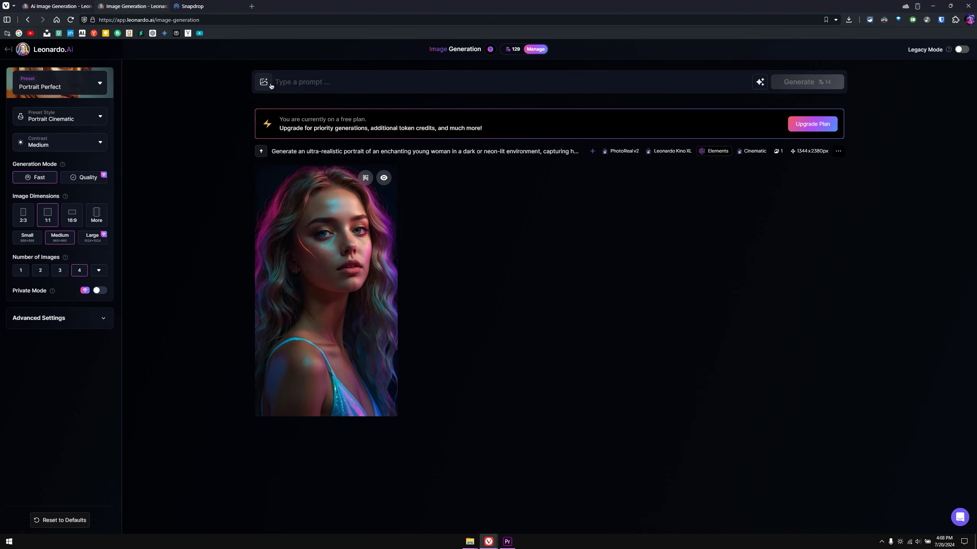
Try to add a Character Reference as image guidance, look over the subscription plans, and close them.
{"action": "left_click", "coordinate": [263, 82]}
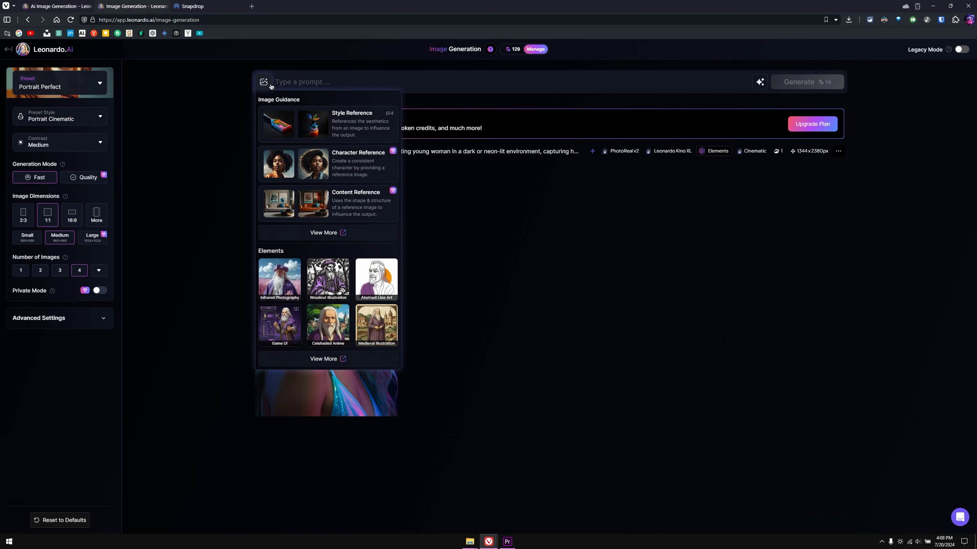
{"action": "left_click", "coordinate": [337, 167]}
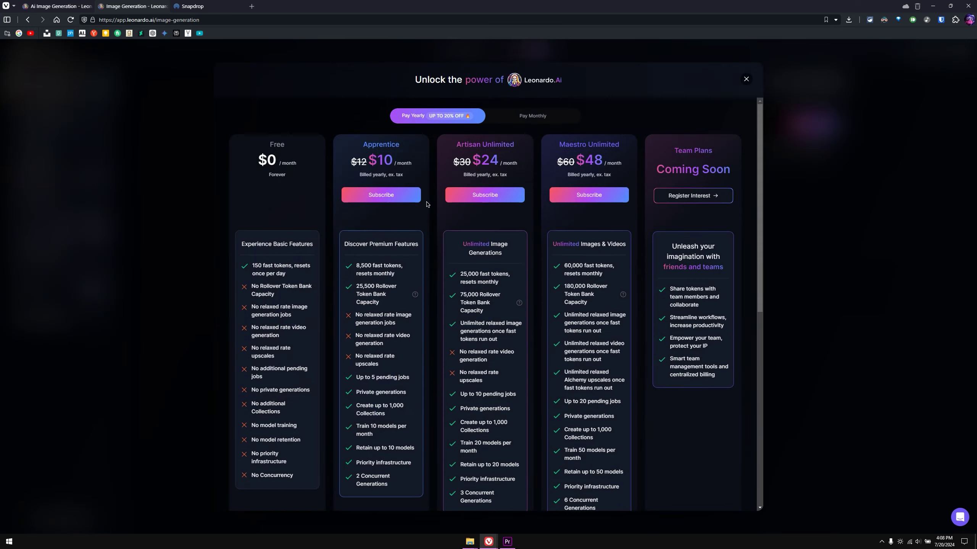
{"action": "left_click", "coordinate": [746, 79]}
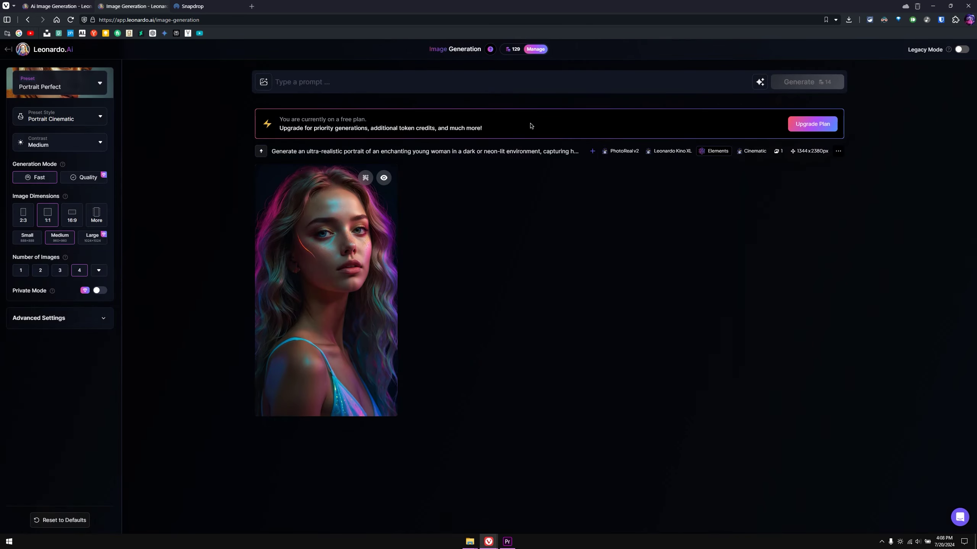
{"action": "left_click", "coordinate": [266, 87]}
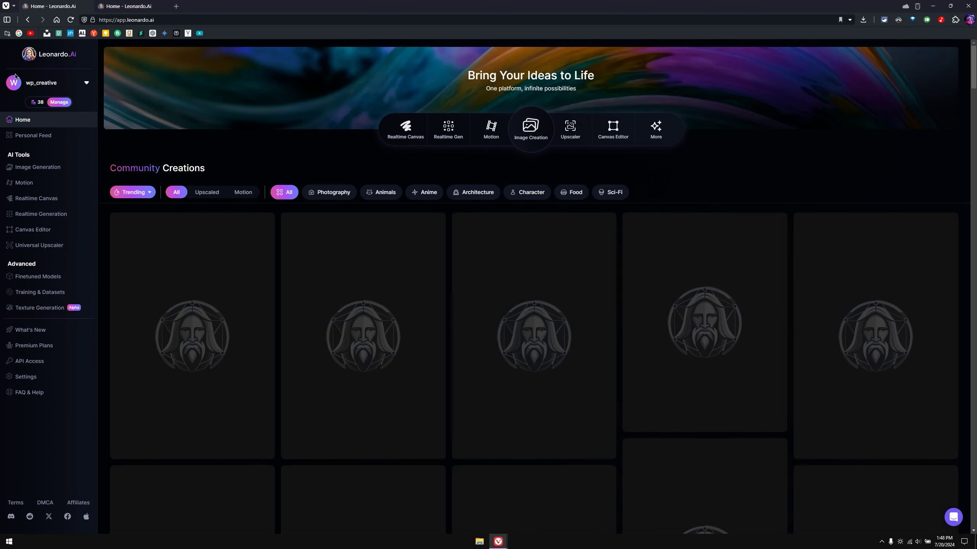
Generate a public Motion video at strength 10 from the front-facing neon portrait of the long-haired woman, and dismiss the generation notice.
{"action": "left_click", "coordinate": [50, 187]}
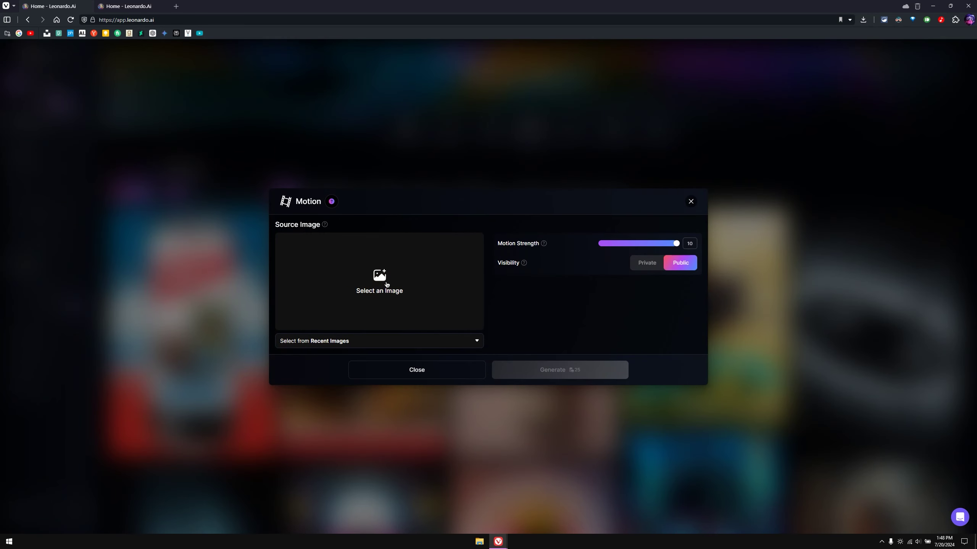
{"action": "left_click", "coordinate": [387, 284]}
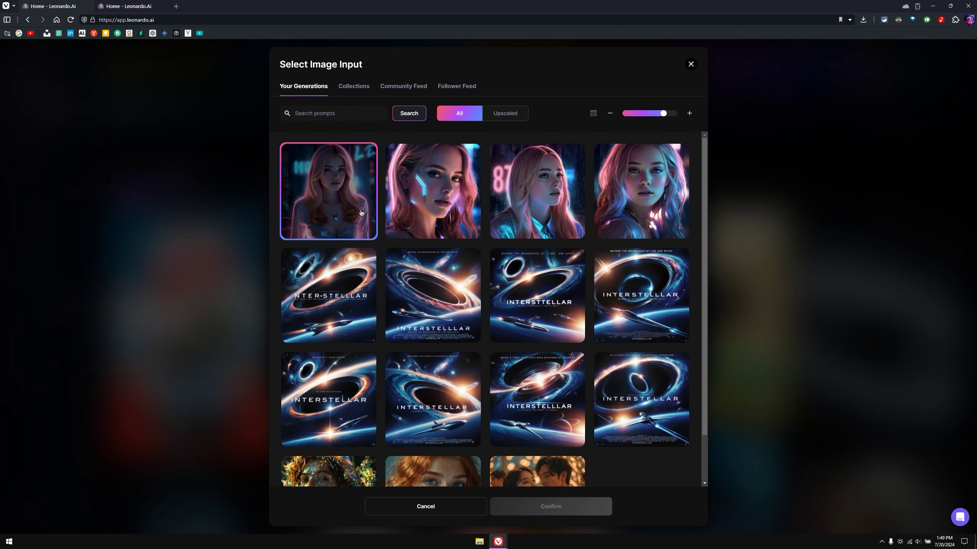
{"action": "left_click", "coordinate": [338, 208]}
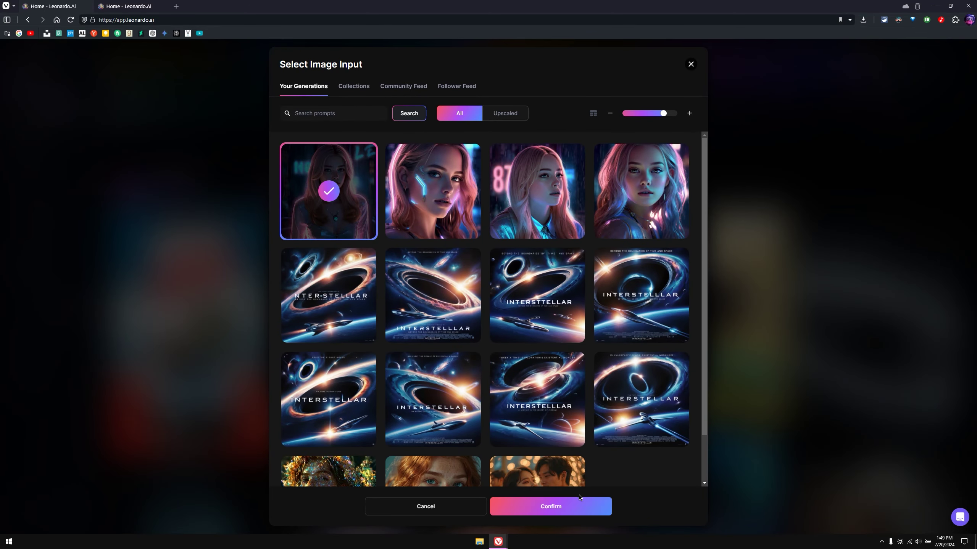
{"action": "left_click", "coordinate": [550, 507]}
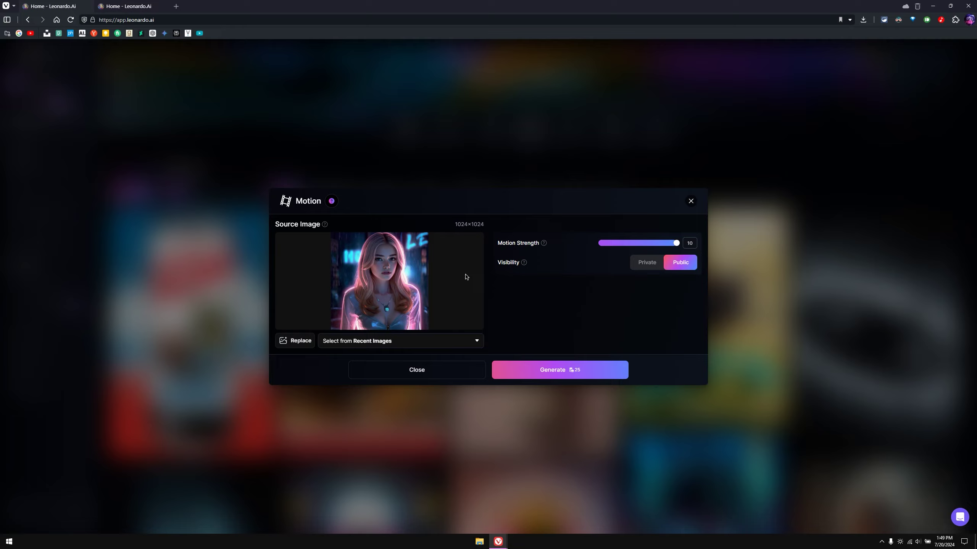
{"action": "left_click", "coordinate": [568, 371]}
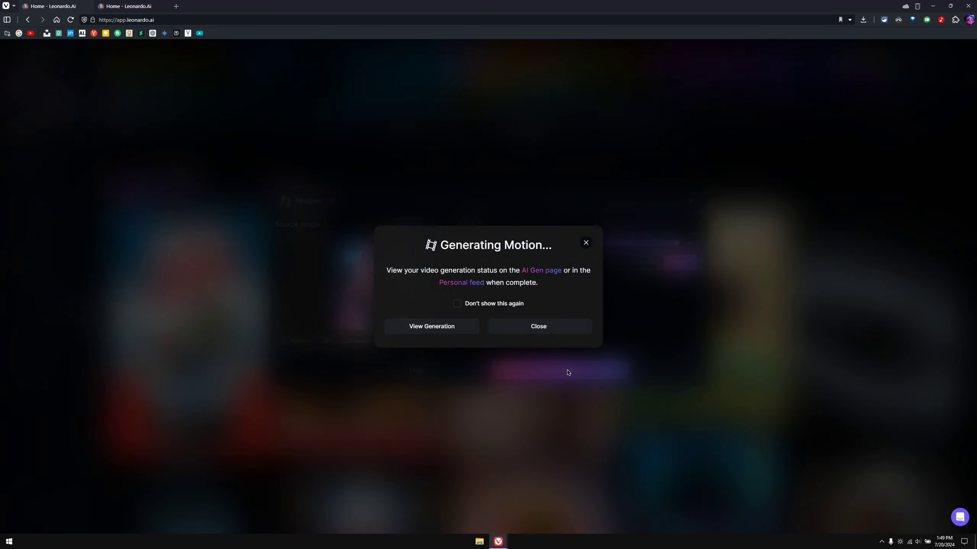
{"action": "left_click", "coordinate": [538, 327]}
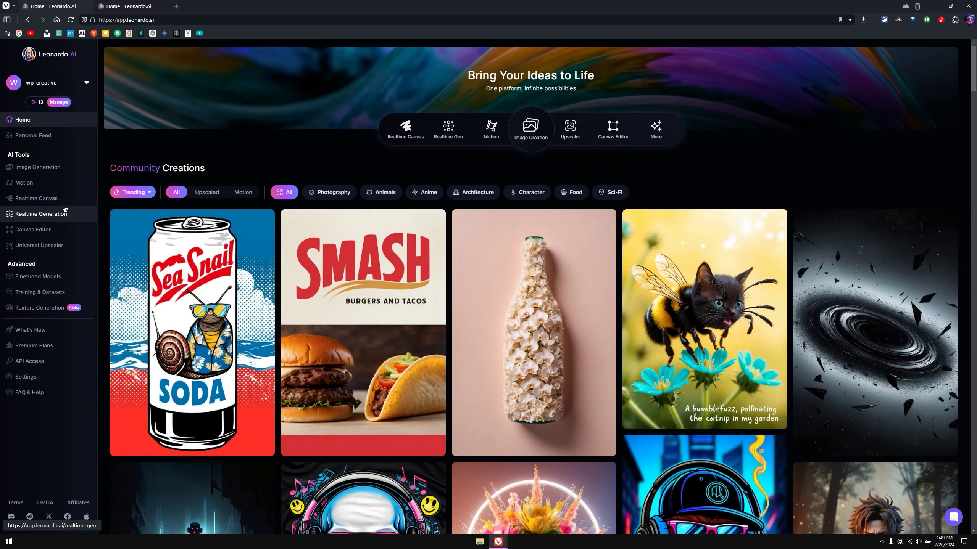
Open Leonardo Vision XL among the finetuned models and view its pink dragon girl sample image enlarged.
{"action": "left_click", "coordinate": [45, 281]}
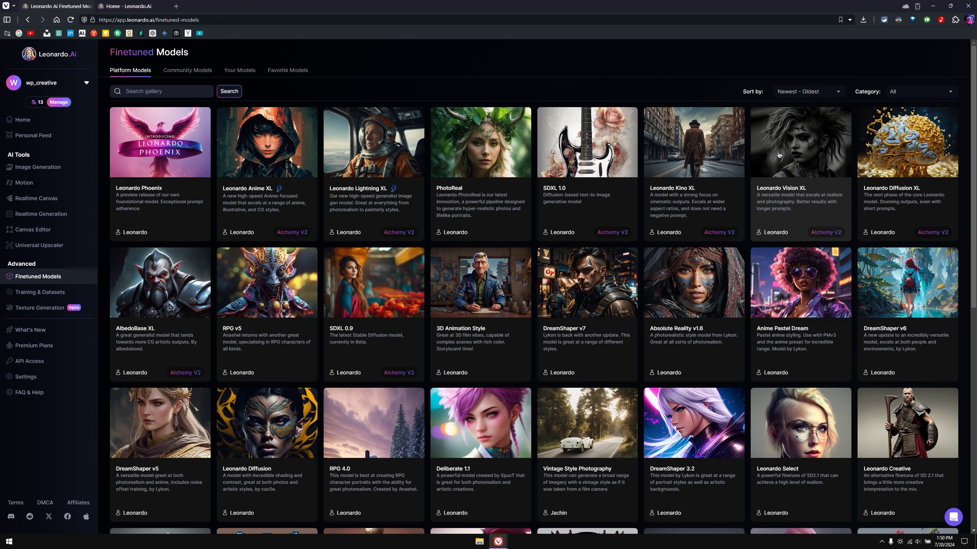
{"action": "left_click", "coordinate": [803, 154]}
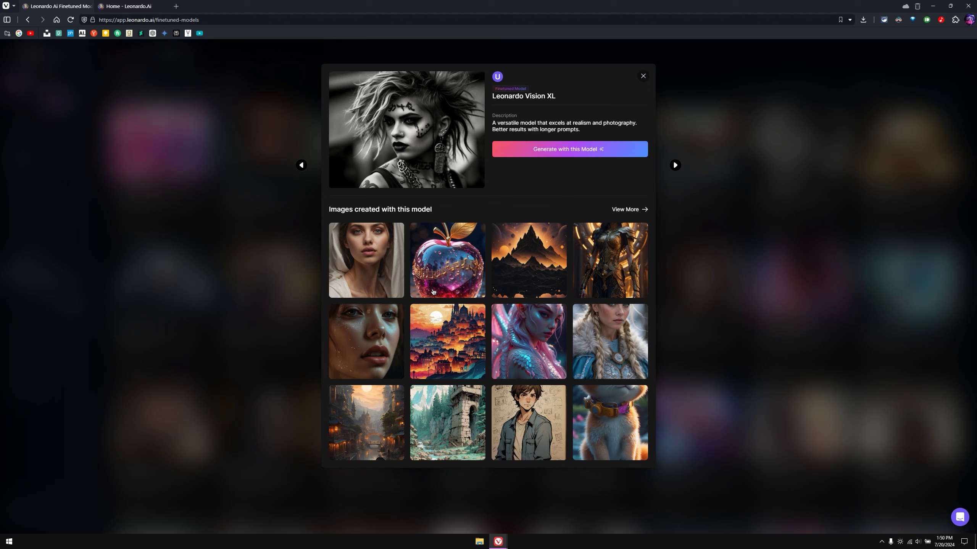
{"action": "left_click_drag", "start_coordinate": [337, 210], "coordinate": [428, 211]}
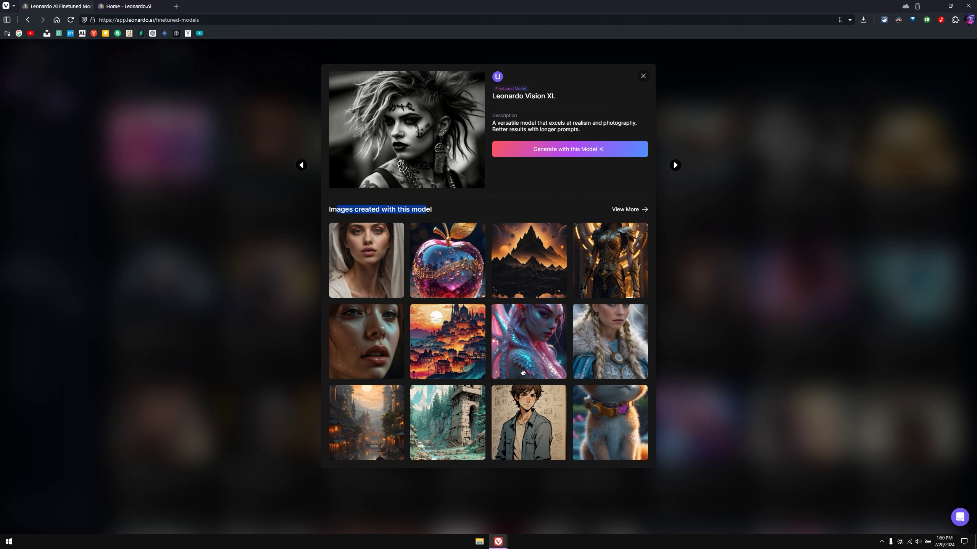
{"action": "left_click", "coordinate": [539, 336]}
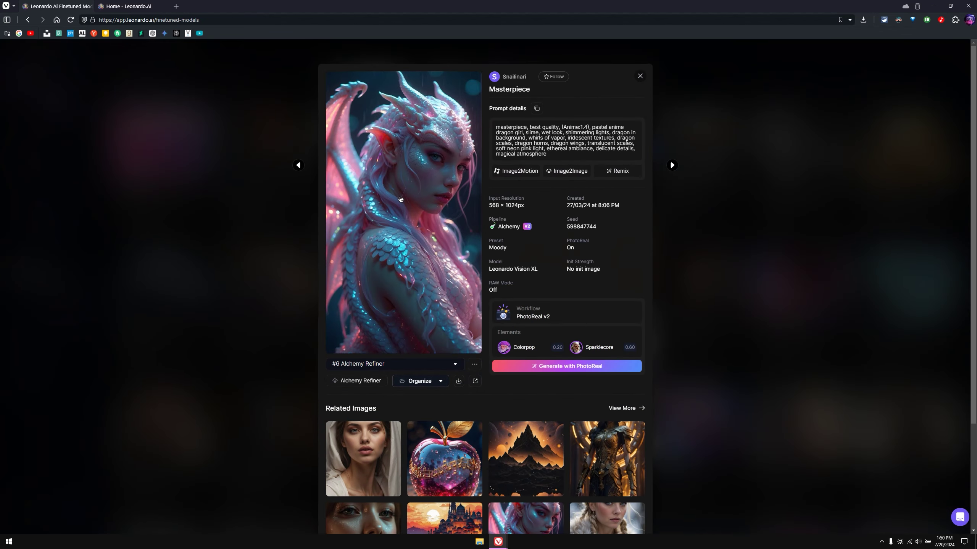
{"action": "left_click", "coordinate": [400, 205]}
{"action": "left_click", "coordinate": [570, 288]}
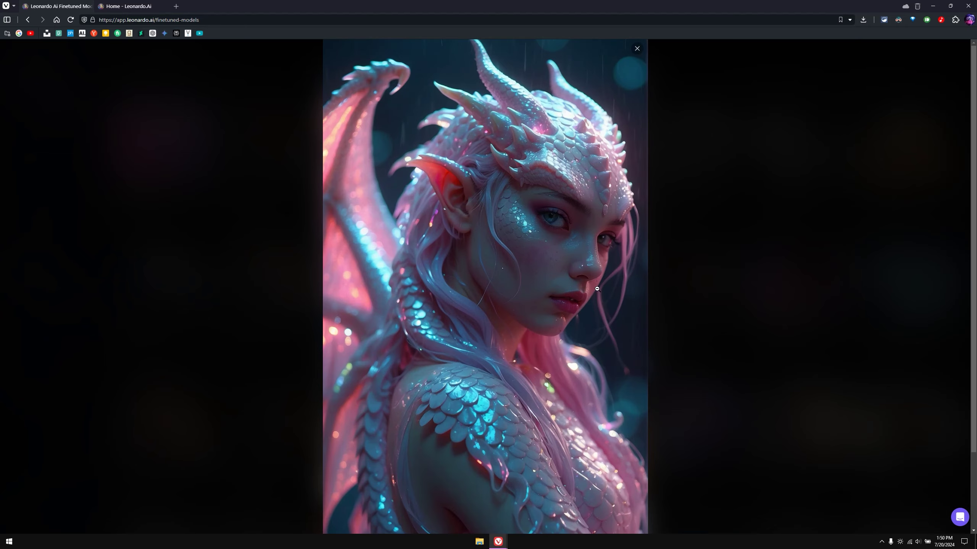
{"action": "left_click", "coordinate": [689, 283]}
Compare the dragon girl image's Alchemy Refiner and Original versions, enlarge the original, and go back to the home page.
{"action": "left_click", "coordinate": [407, 338]}
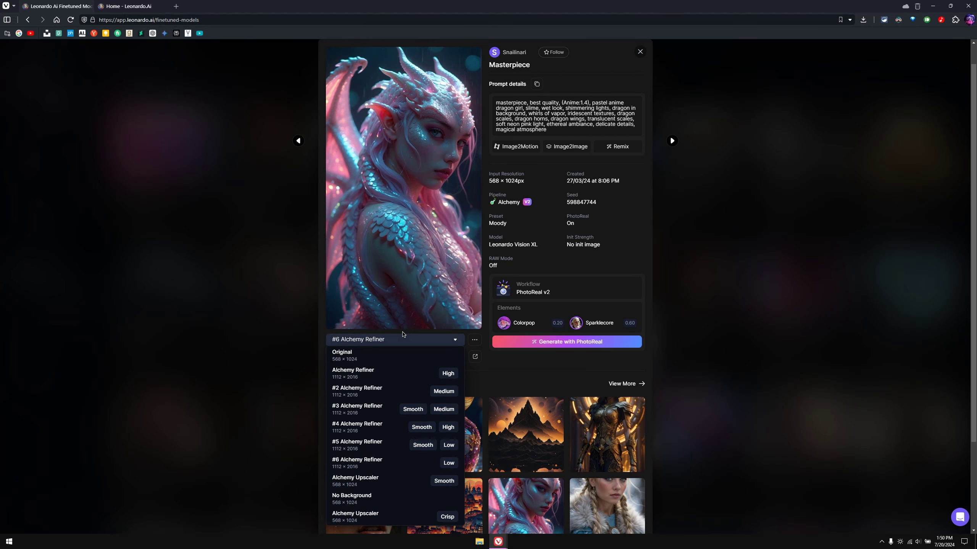
{"action": "left_click", "coordinate": [385, 440]}
{"action": "left_click", "coordinate": [406, 340]}
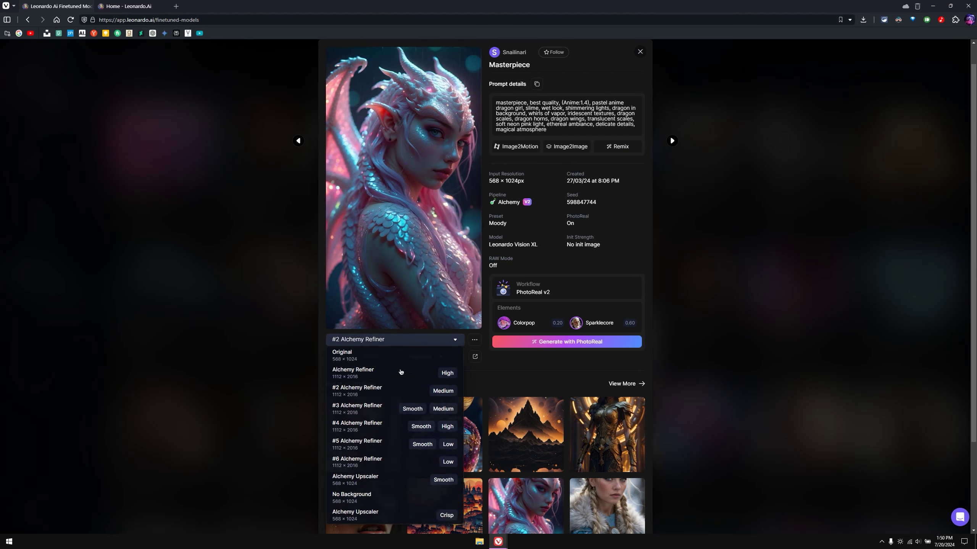
{"action": "left_click", "coordinate": [410, 370]}
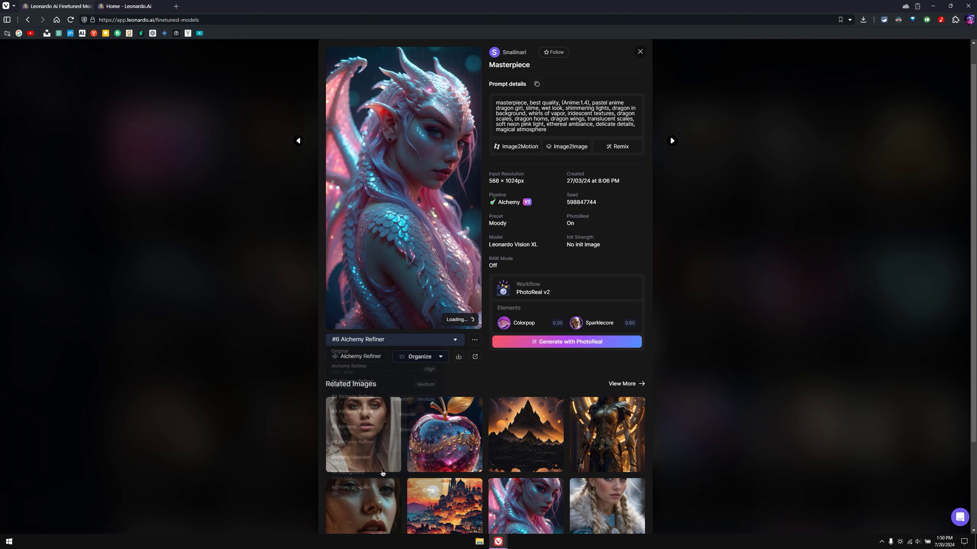
{"action": "left_click", "coordinate": [406, 339]}
{"action": "left_click", "coordinate": [423, 486]}
{"action": "left_click", "coordinate": [404, 231]}
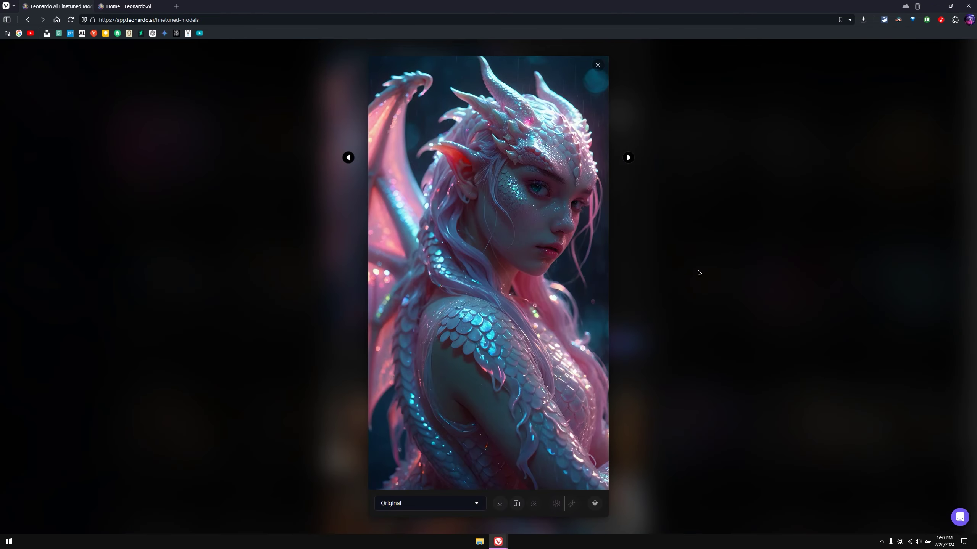
{"action": "key", "text": "alt+Left"}
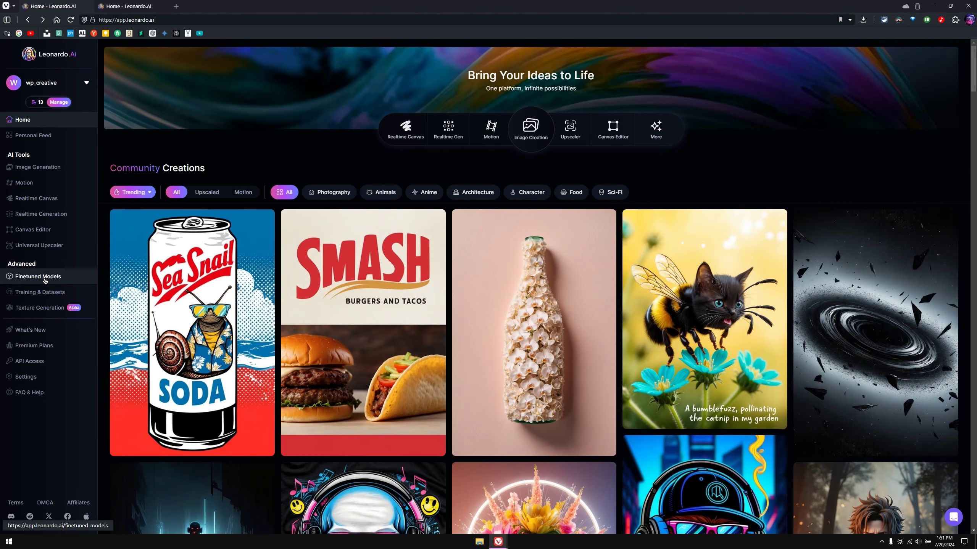
Start a new generation with the Leonardo Vision XL finetuned model, keeping the neon portrait prompt.
{"action": "left_click", "coordinate": [38, 277]}
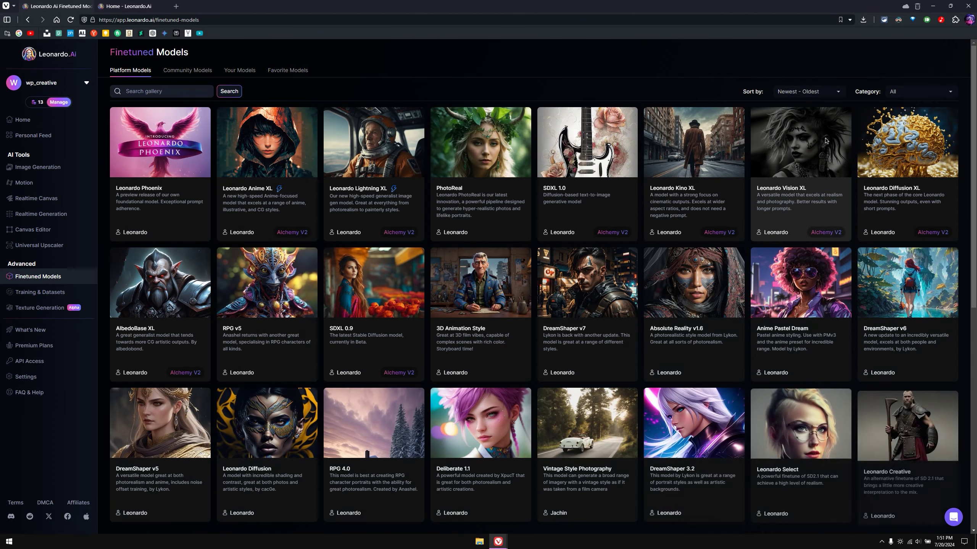
{"action": "left_click", "coordinate": [765, 177]}
{"action": "left_click", "coordinate": [548, 151]}
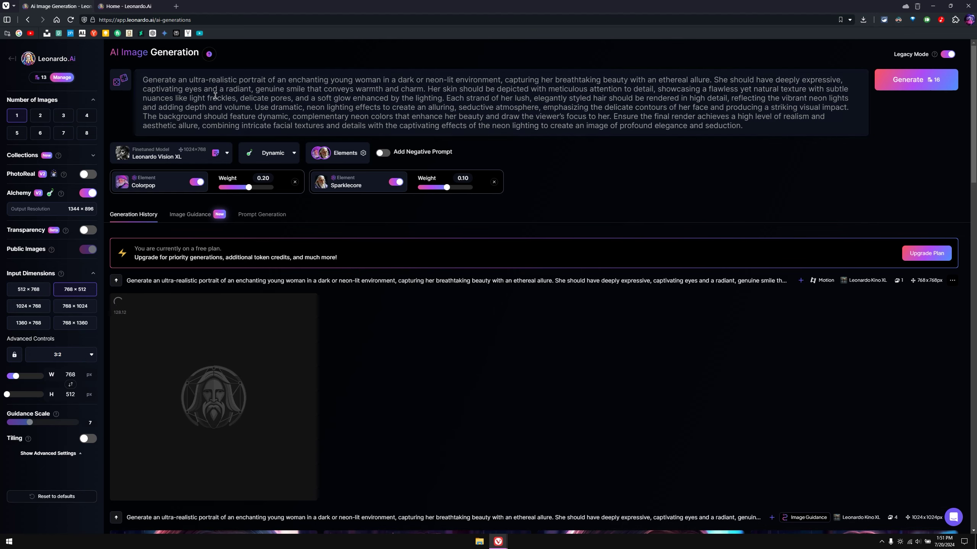
{"action": "left_click", "coordinate": [278, 97]}
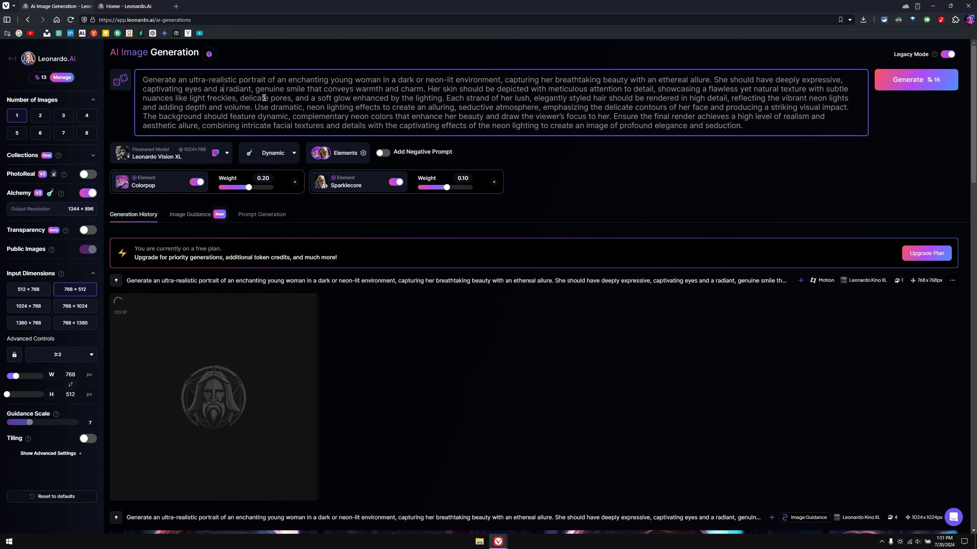
Browse the compatible Elements, including the selected Sparklecore and Colorpop, and close the list without changing the selection.
{"action": "left_click", "coordinate": [338, 153]}
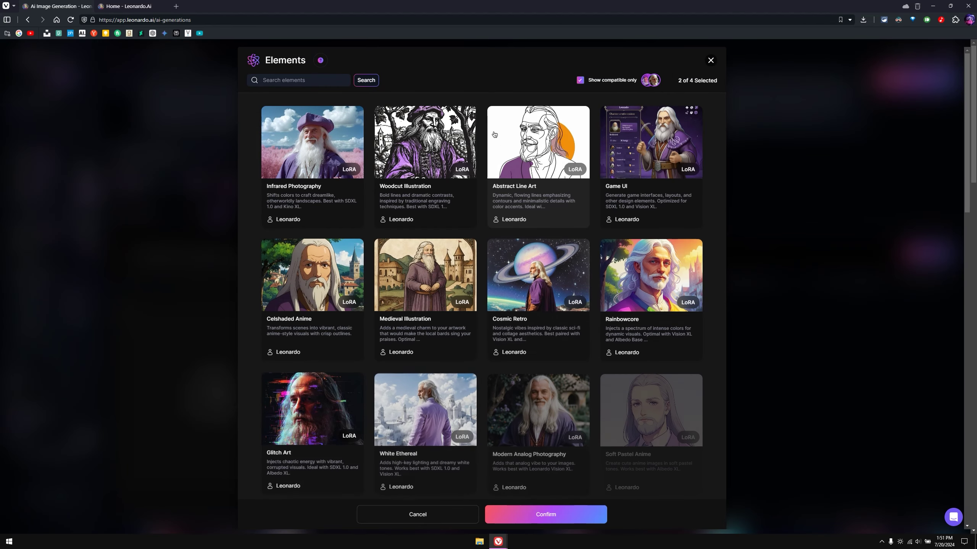
{"action": "scroll", "coordinate": [647, 161], "scroll_direction": "down", "scroll_amount": 2}
{"action": "scroll", "coordinate": [647, 161], "scroll_direction": "down", "scroll_amount": 6}
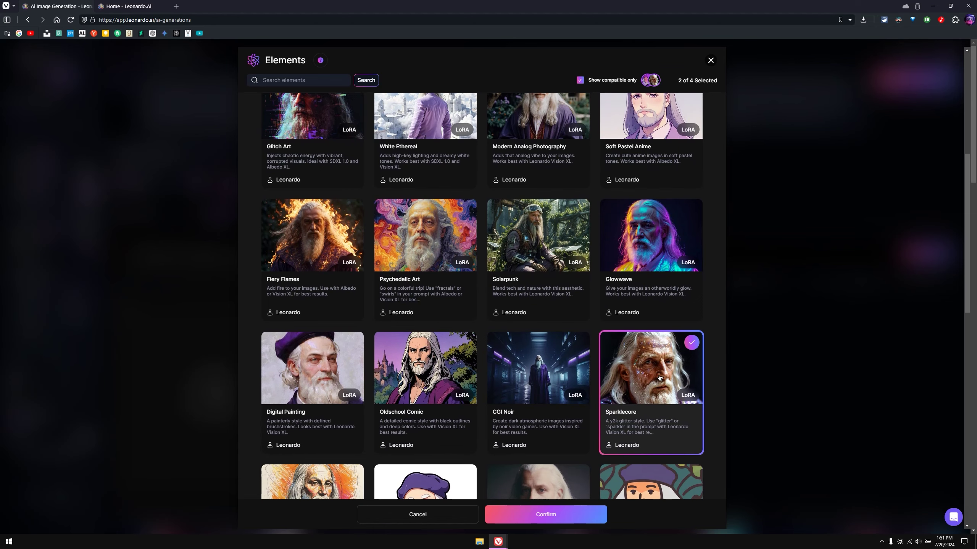
{"action": "scroll", "coordinate": [658, 378], "scroll_direction": "down", "scroll_amount": 1}
{"action": "scroll", "coordinate": [625, 347], "scroll_direction": "down", "scroll_amount": 10}
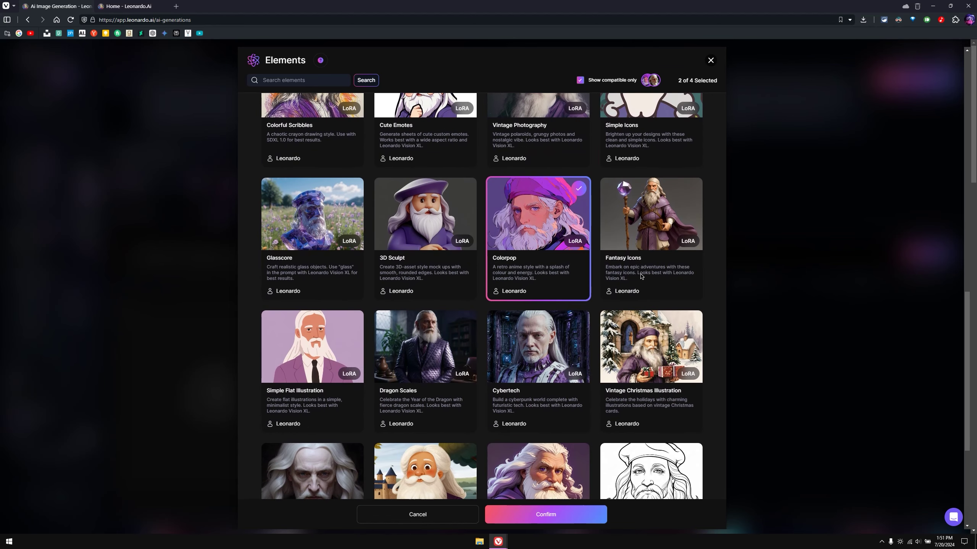
{"action": "key", "text": "Escape"}
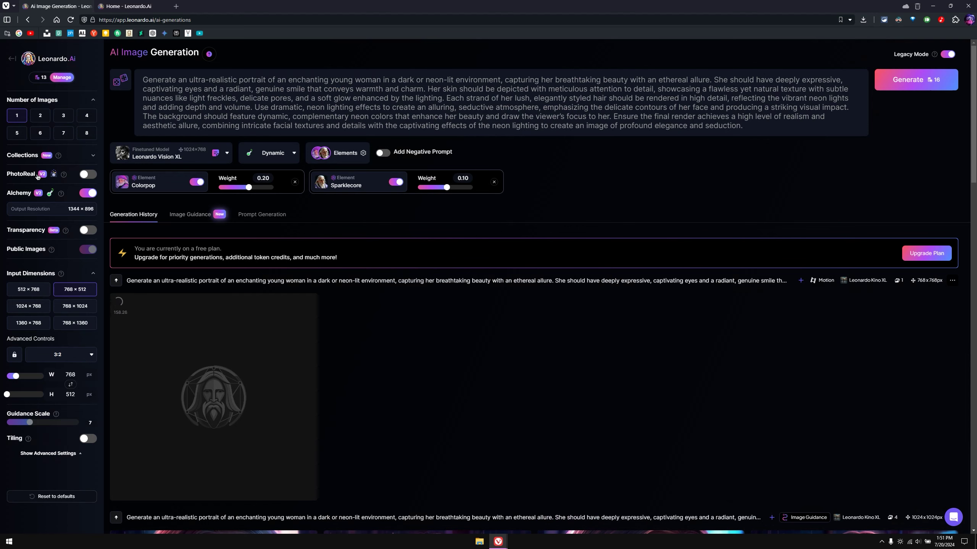
Turn on PhotoReal for the neon portrait and set the input dimensions to 768 × 1360.
{"action": "left_click", "coordinate": [86, 176]}
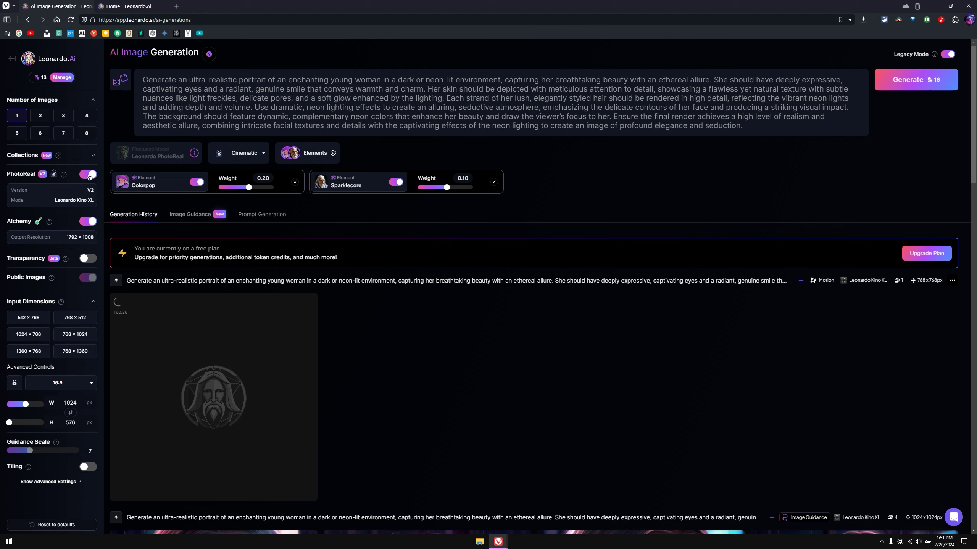
{"action": "left_click", "coordinate": [39, 353]}
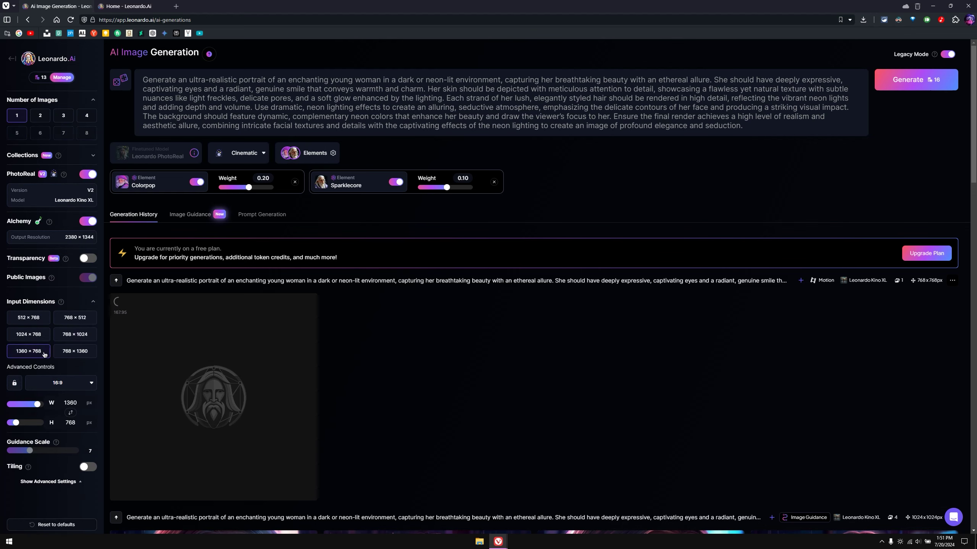
{"action": "left_click", "coordinate": [79, 354]}
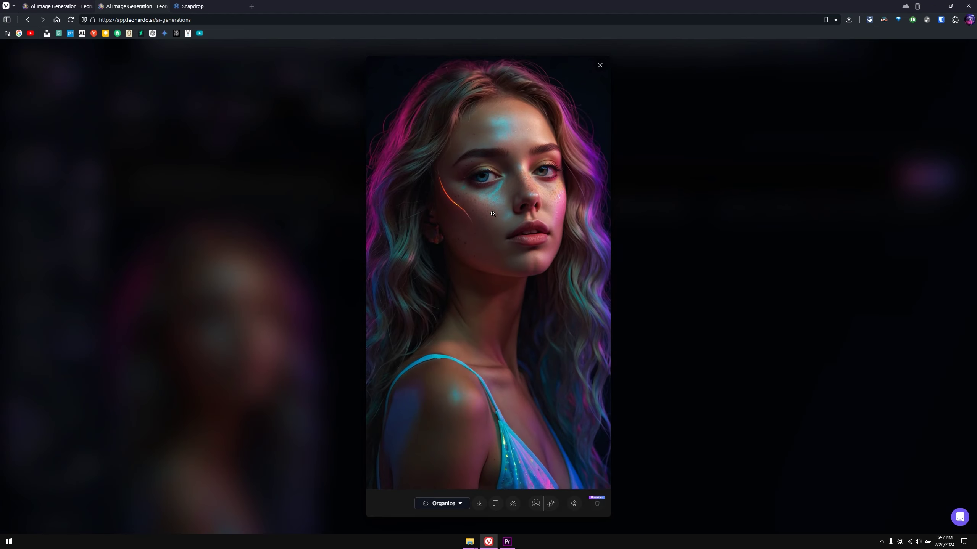
Inspect the generated neon portrait at enlarged size and apply the Alchemy Smooth Upscale to it.
{"action": "left_click", "coordinate": [527, 178]}
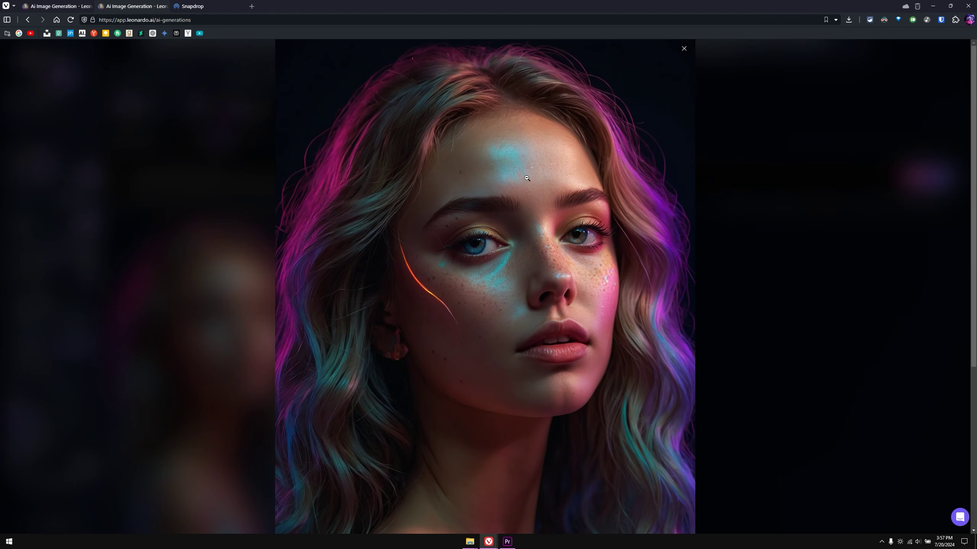
{"action": "left_click", "coordinate": [541, 304]}
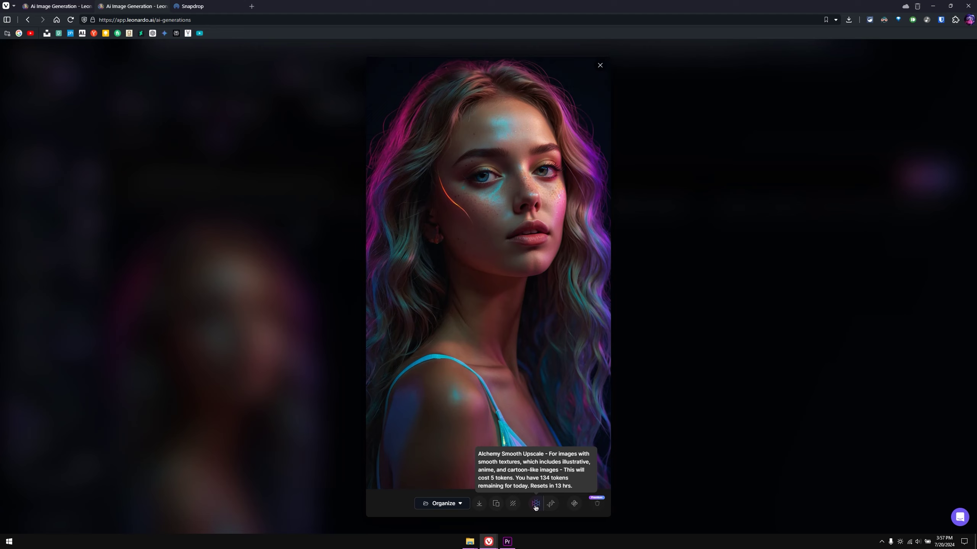
{"action": "left_click", "coordinate": [536, 507]}
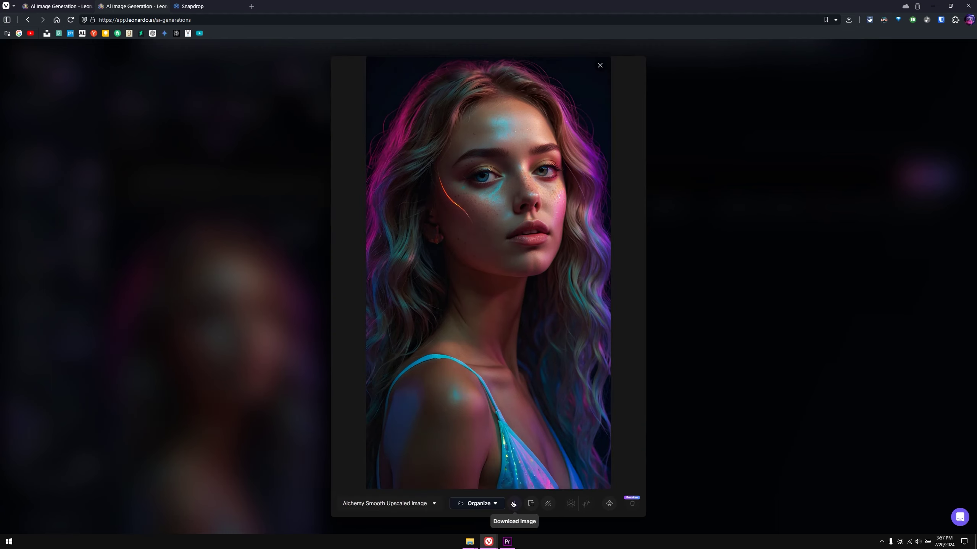
Add the Alchemy Smooth upscaled neon portrait to a newly created collection, keeping the default name New Collection.
{"action": "left_click", "coordinate": [478, 503]}
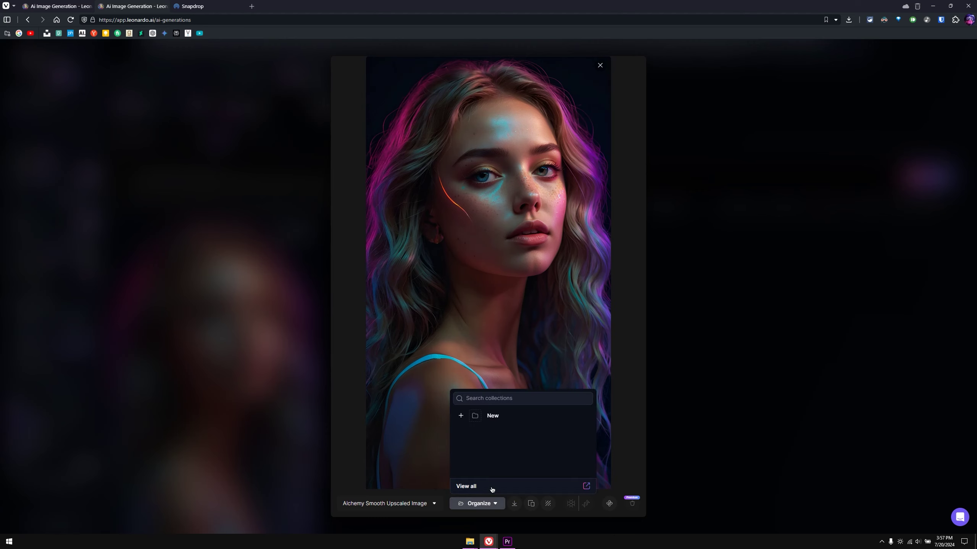
{"action": "left_click", "coordinate": [483, 418]}
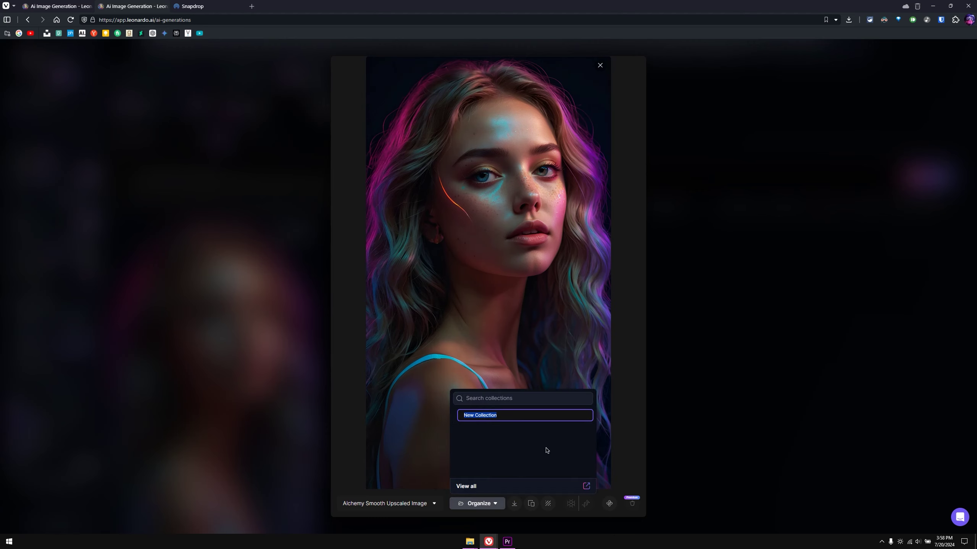
{"action": "key", "text": "Return"}
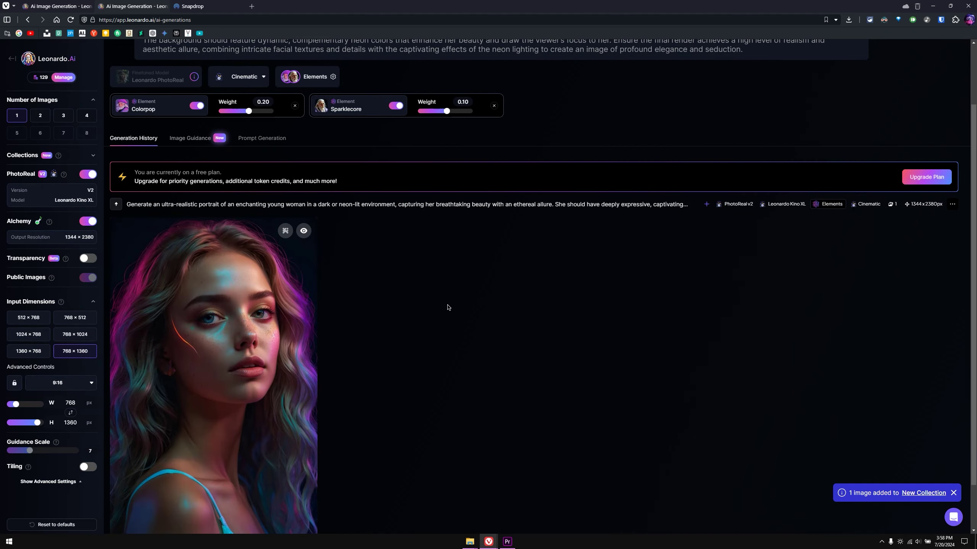
{"action": "scroll", "coordinate": [424, 293], "scroll_direction": "down", "scroll_amount": 2}
{"action": "scroll", "coordinate": [388, 279], "scroll_direction": "up", "scroll_amount": 2}
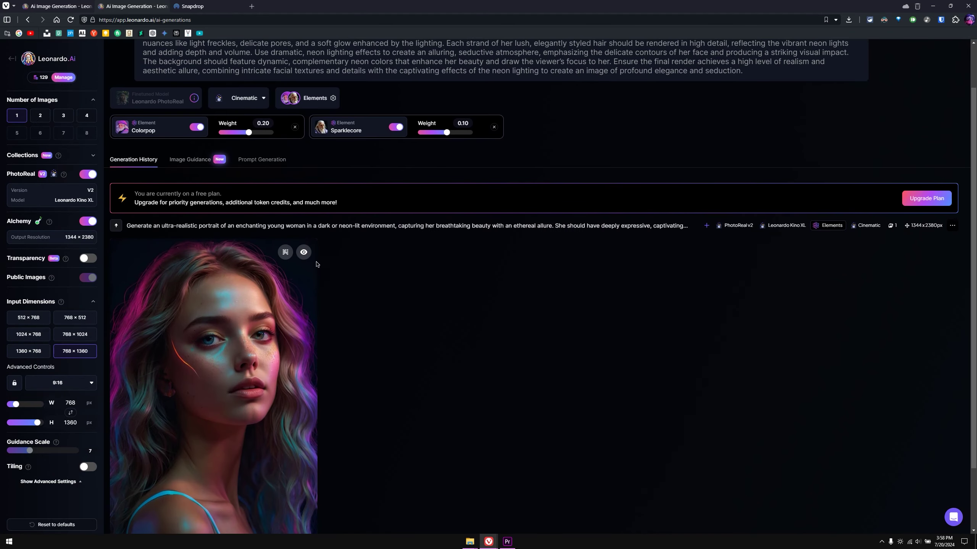
Open the finetuned models library and examine the PhotoReal model's description and sample images, closing its details.
{"action": "left_click", "coordinate": [13, 60]}
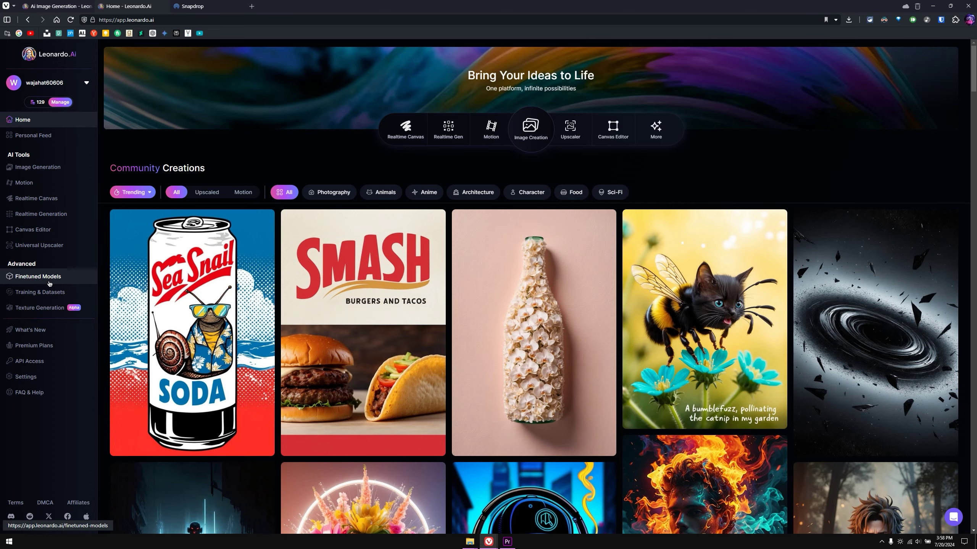
{"action": "left_click", "coordinate": [49, 283]}
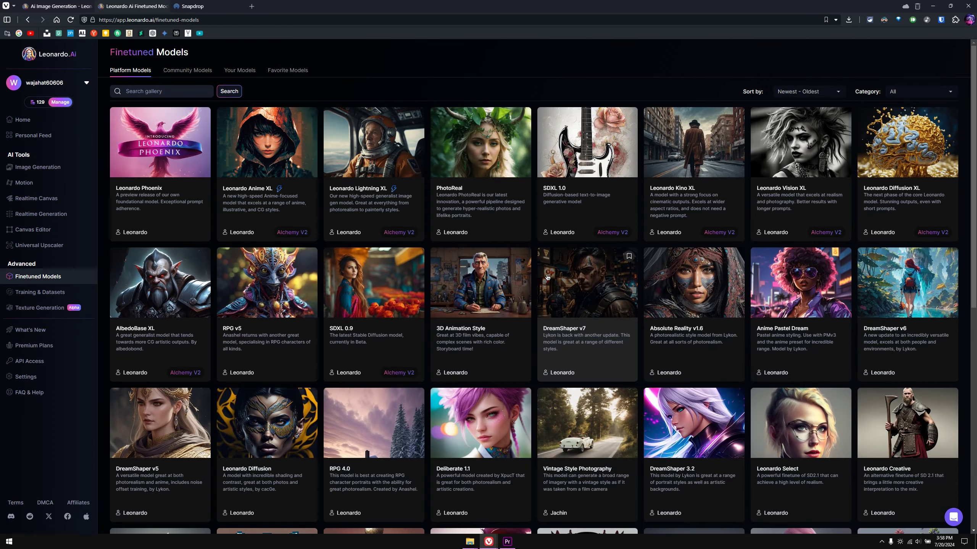
{"action": "left_click", "coordinate": [477, 180]}
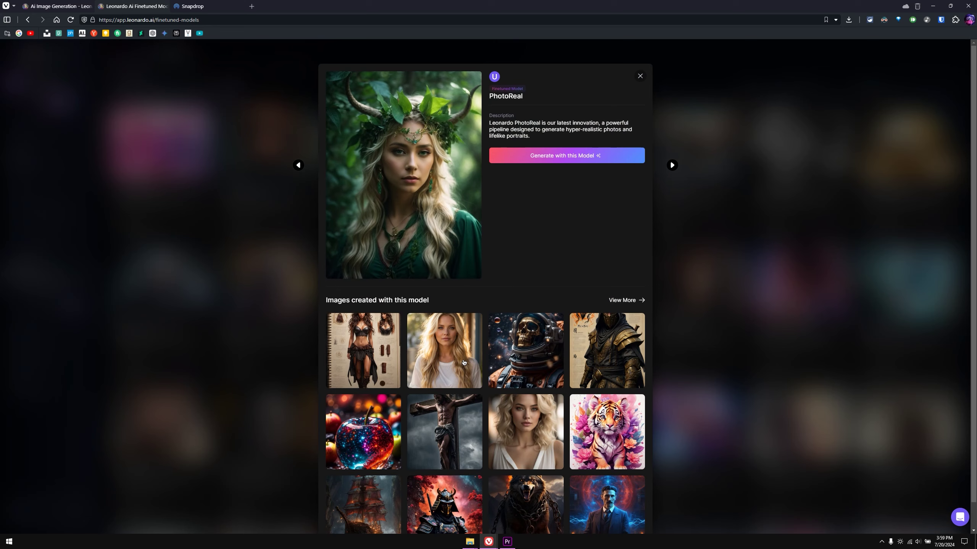
{"action": "scroll", "coordinate": [494, 405], "scroll_direction": "down", "scroll_amount": 1}
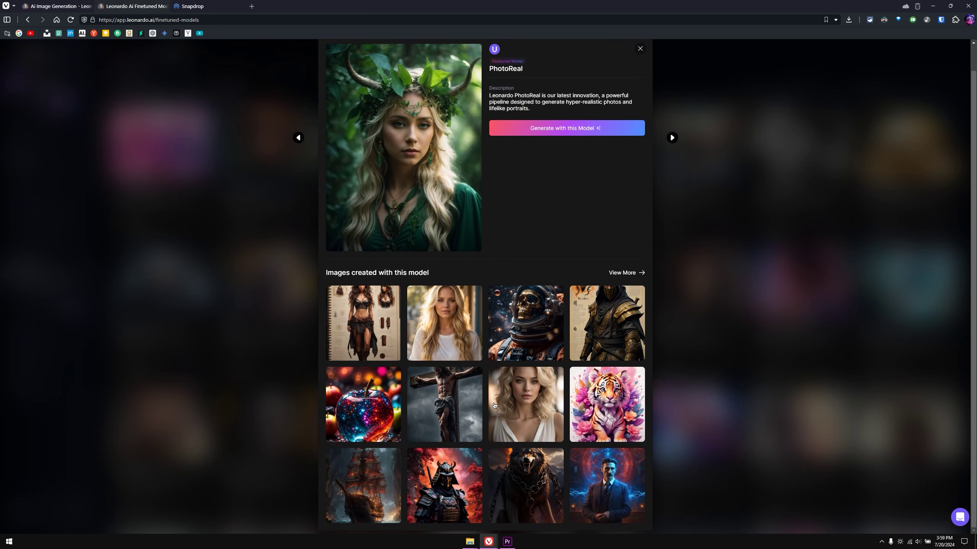
{"action": "left_click", "coordinate": [464, 328]}
{"action": "left_click", "coordinate": [901, 162]}
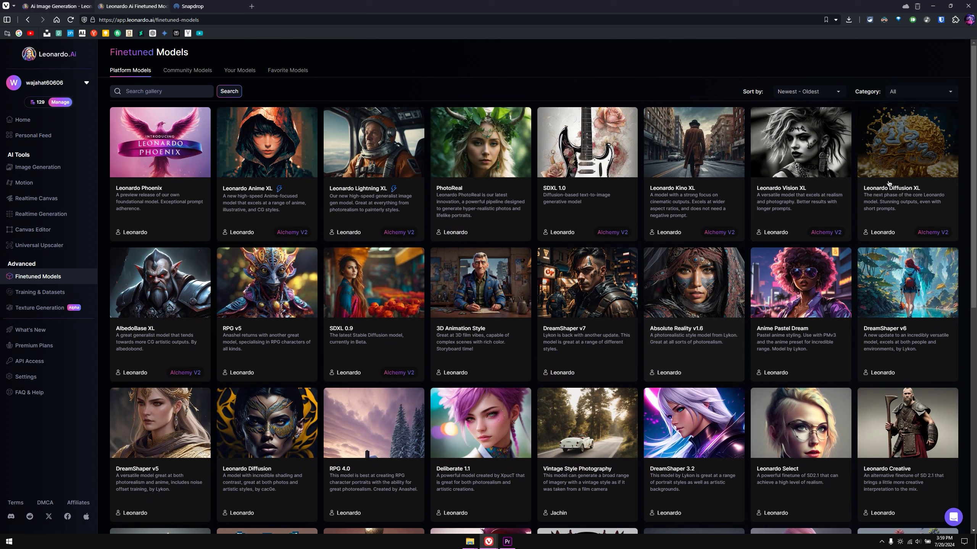
Examine the Leonardo Diffusion XL samples, including the prompt details of the forest-filled Nordic queen silhouette and the cracked-paper double exposure portrait.
{"action": "left_click", "coordinate": [902, 162]}
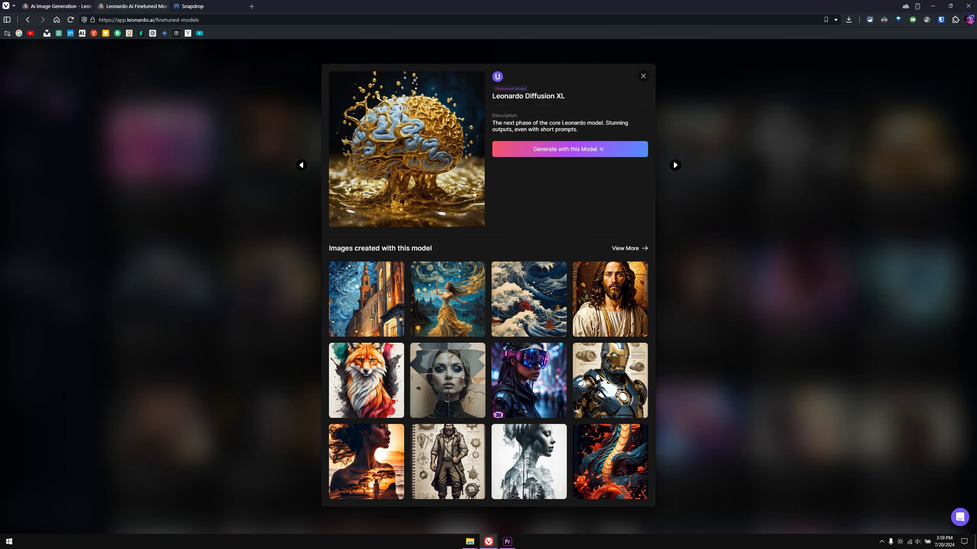
{"action": "left_click", "coordinate": [530, 456]}
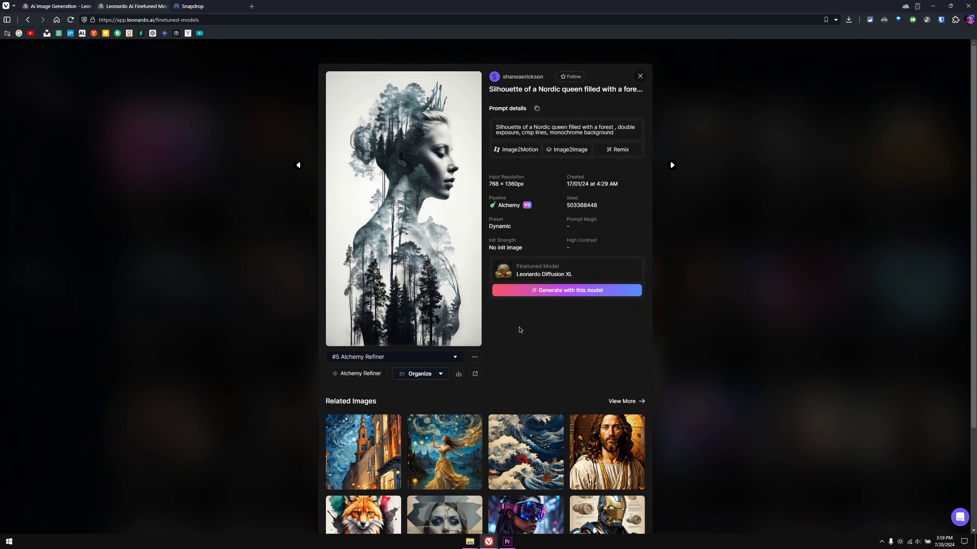
{"action": "scroll", "coordinate": [526, 332], "scroll_direction": "down", "scroll_amount": 3}
{"action": "left_click", "coordinate": [444, 415]}
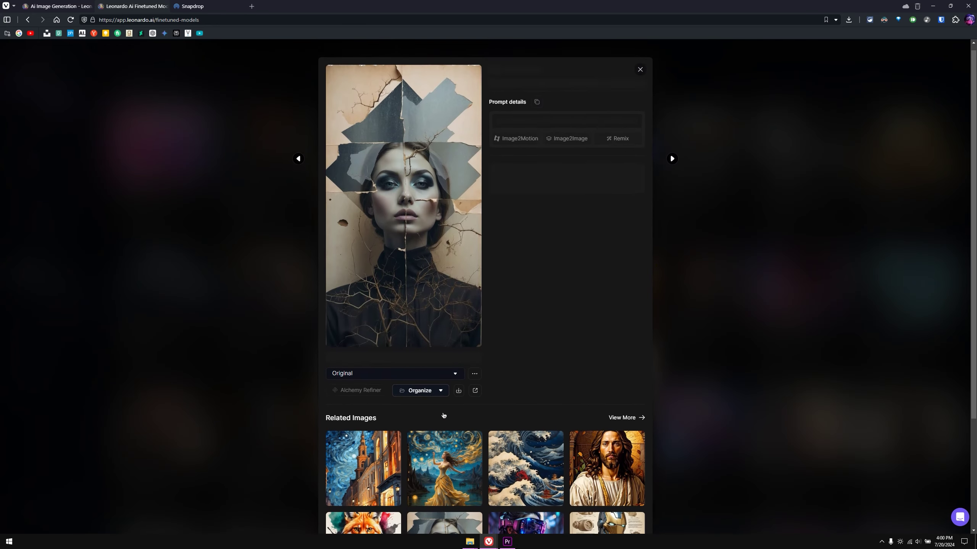
{"action": "scroll", "coordinate": [507, 402], "scroll_direction": "down", "scroll_amount": 4}
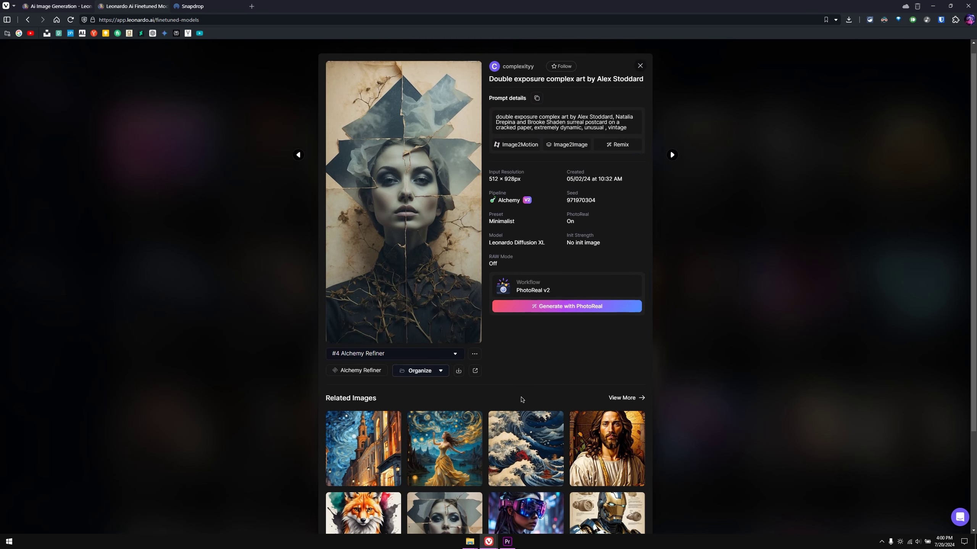
{"action": "left_click", "coordinate": [776, 299]}
Open Realtime Canvas, try a freehand brush stroke over the existing blue sketch, and clear the whole canvas.
{"action": "left_click", "coordinate": [33, 119]}
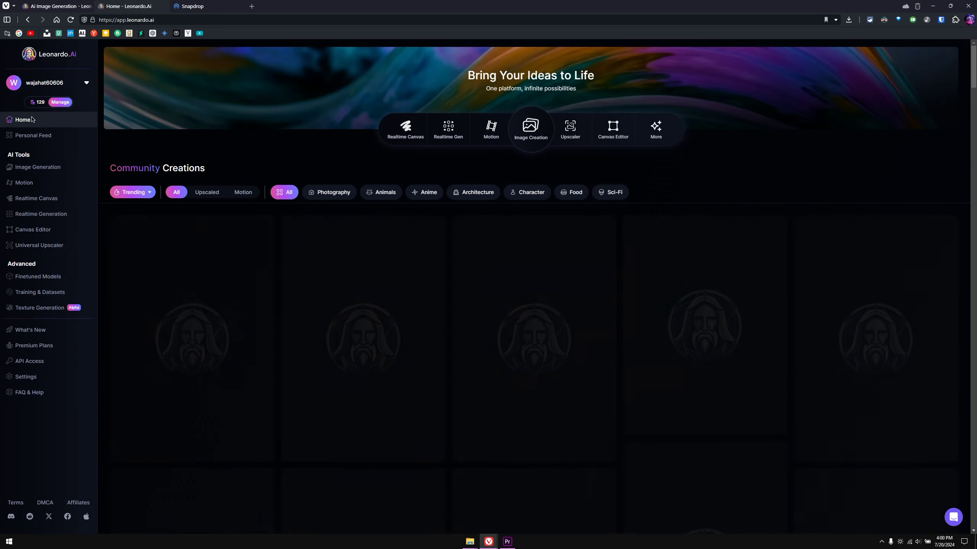
{"action": "left_click", "coordinate": [54, 199]}
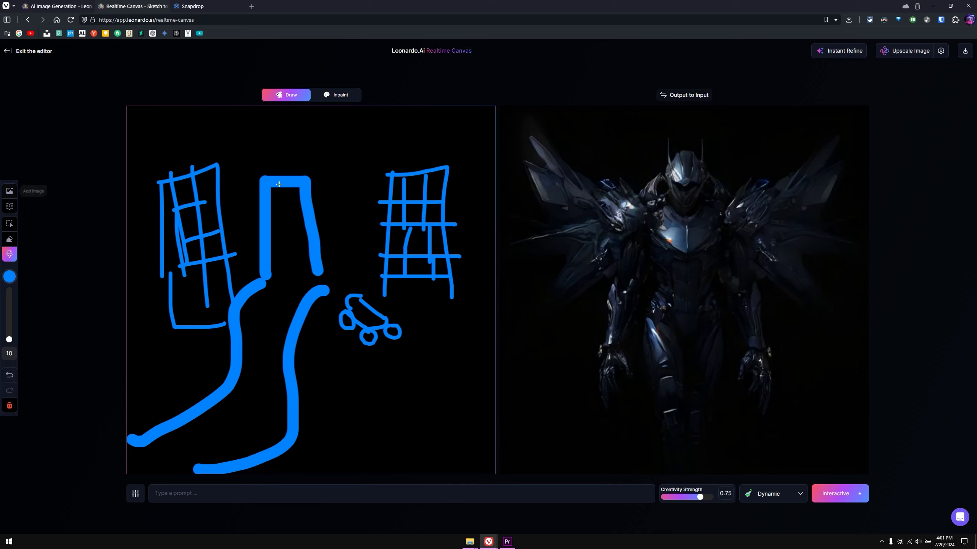
{"action": "mouse_move", "coordinate": [284, 153]}
{"action": "left_mouse_down"}
{"action": "mouse_move", "coordinate": [299, 278]}
{"action": "mouse_move", "coordinate": [355, 407]}
{"action": "left_mouse_up"}
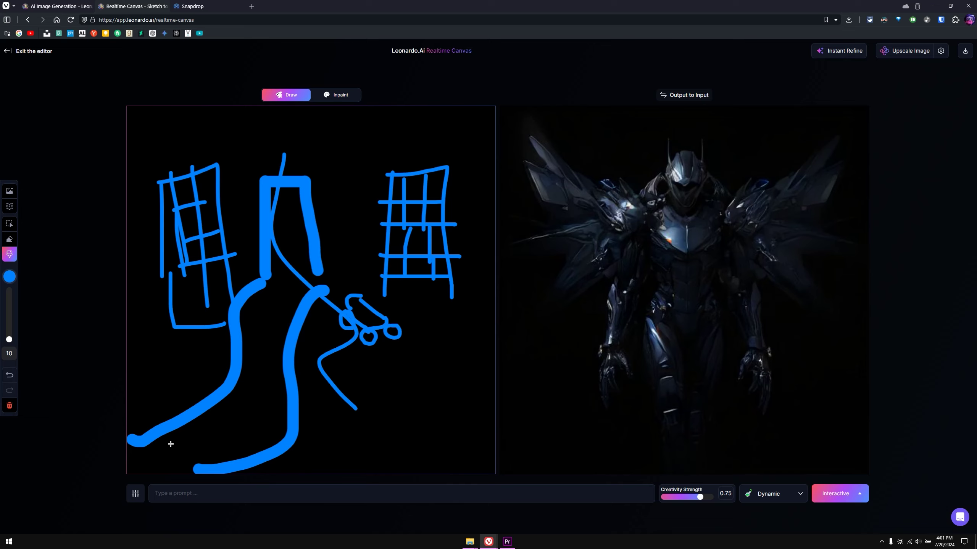
{"action": "left_click", "coordinate": [9, 406]}
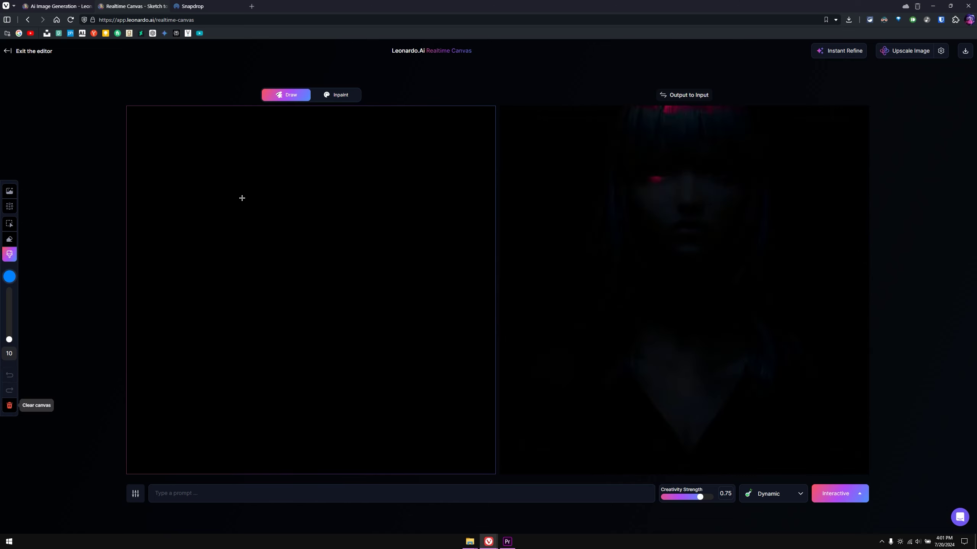
Sketch a face in blue on the empty canvas with eyes, nose, mouth, a round head outline and hair strands on both sides.
{"action": "mouse_move", "coordinate": [280, 199]}
{"action": "left_mouse_down"}
{"action": "mouse_move", "coordinate": [249, 205]}
{"action": "mouse_move", "coordinate": [290, 198]}
{"action": "left_mouse_up"}
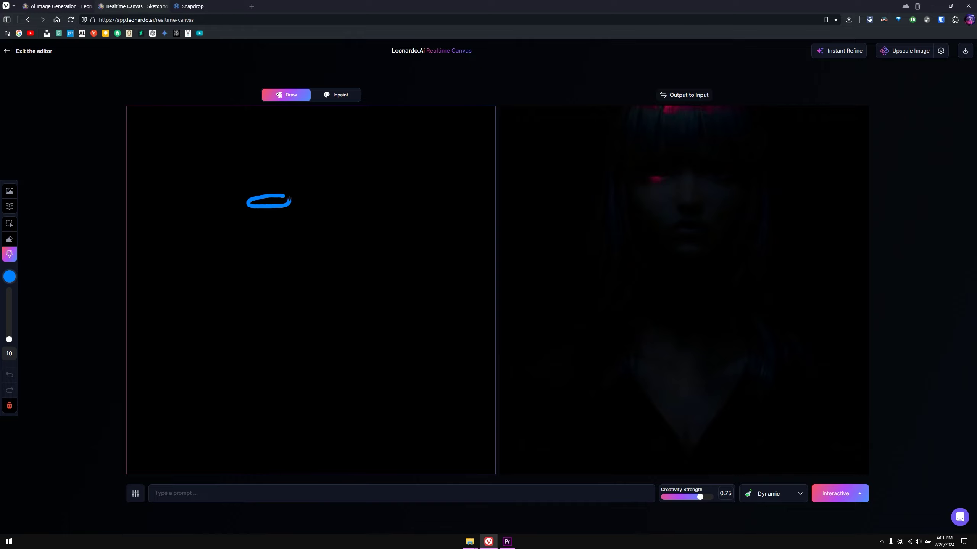
{"action": "mouse_move", "coordinate": [348, 192]}
{"action": "left_mouse_down"}
{"action": "mouse_move", "coordinate": [316, 201]}
{"action": "mouse_move", "coordinate": [335, 193]}
{"action": "mouse_move", "coordinate": [312, 221]}
{"action": "left_mouse_up"}
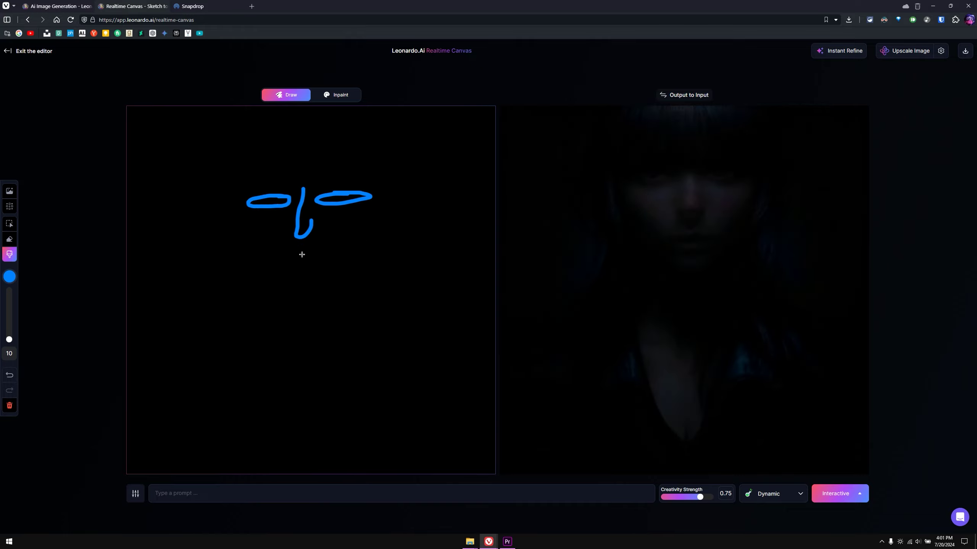
{"action": "mouse_move", "coordinate": [282, 257]}
{"action": "left_mouse_down"}
{"action": "mouse_move", "coordinate": [308, 245]}
{"action": "mouse_move", "coordinate": [338, 253]}
{"action": "mouse_move", "coordinate": [290, 261]}
{"action": "mouse_move", "coordinate": [338, 253]}
{"action": "left_mouse_up"}
{"action": "left_click_drag", "start_coordinate": [251, 168], "coordinate": [244, 218]}
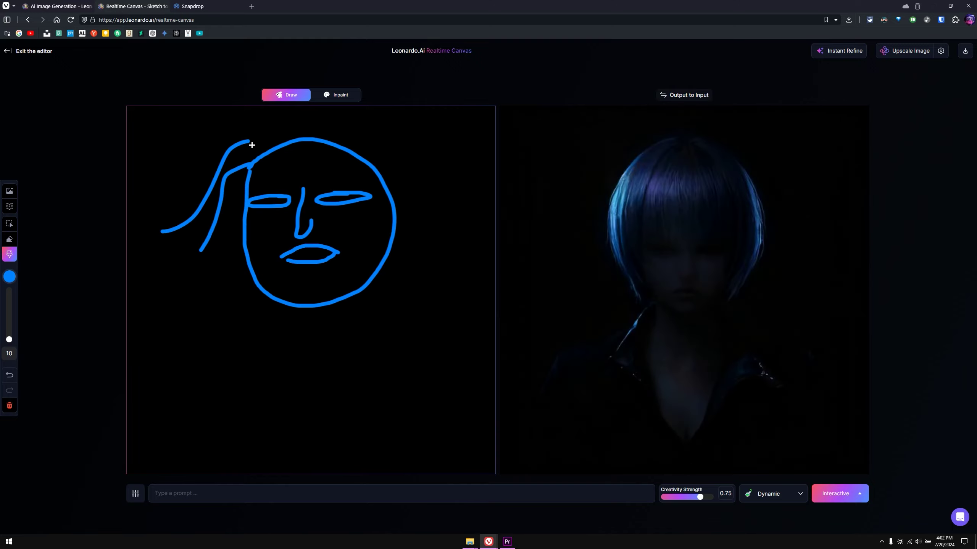
{"action": "left_click_drag", "start_coordinate": [178, 218], "coordinate": [210, 173]}
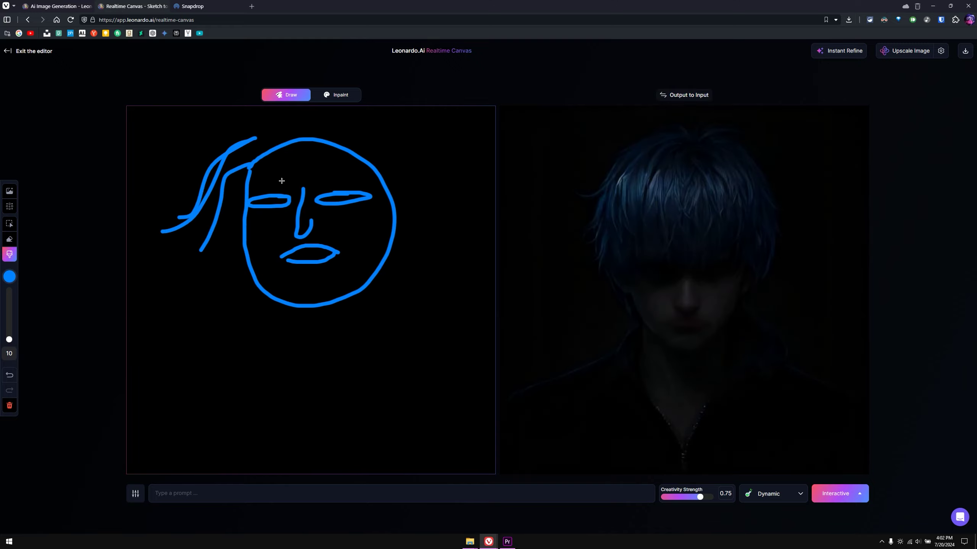
{"action": "mouse_move", "coordinate": [384, 154]}
{"action": "left_mouse_down"}
{"action": "mouse_move", "coordinate": [468, 267]}
{"action": "mouse_move", "coordinate": [455, 235]}
{"action": "mouse_move", "coordinate": [464, 232]}
{"action": "left_mouse_up"}
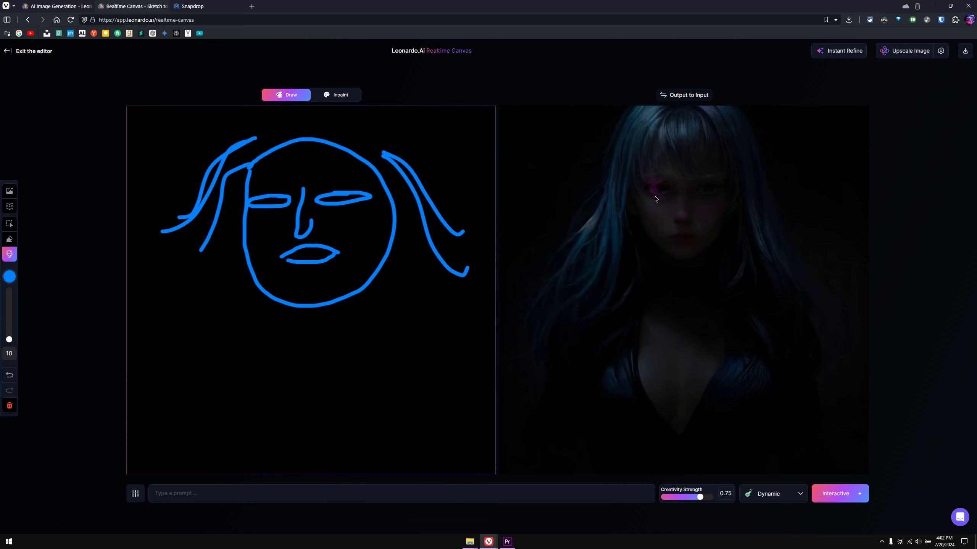
Add the neck and shoulders below the face, plus wavy and zigzag strokes around the figure.
{"action": "left_click_drag", "start_coordinate": [321, 307], "coordinate": [217, 473]}
{"action": "left_click_drag", "start_coordinate": [360, 303], "coordinate": [377, 384]}
{"action": "left_click_drag", "start_coordinate": [362, 347], "coordinate": [406, 469]}
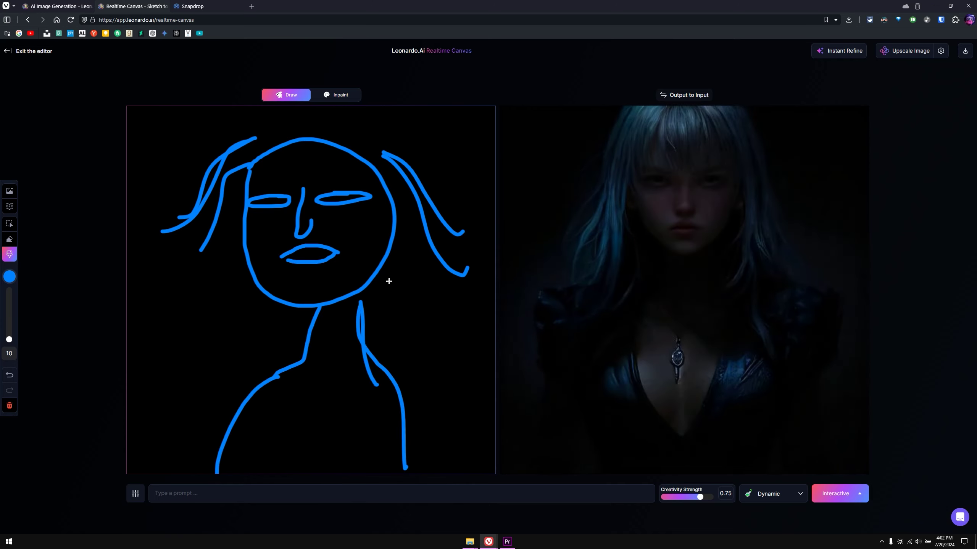
{"action": "left_click_drag", "start_coordinate": [390, 281], "coordinate": [444, 439]}
{"action": "left_click_drag", "start_coordinate": [282, 328], "coordinate": [188, 390]}
{"action": "mouse_move", "coordinate": [452, 327]}
{"action": "left_mouse_down"}
{"action": "mouse_move", "coordinate": [439, 342]}
{"action": "mouse_move", "coordinate": [450, 400]}
{"action": "left_mouse_up"}
{"action": "left_click_drag", "start_coordinate": [271, 357], "coordinate": [267, 369]}
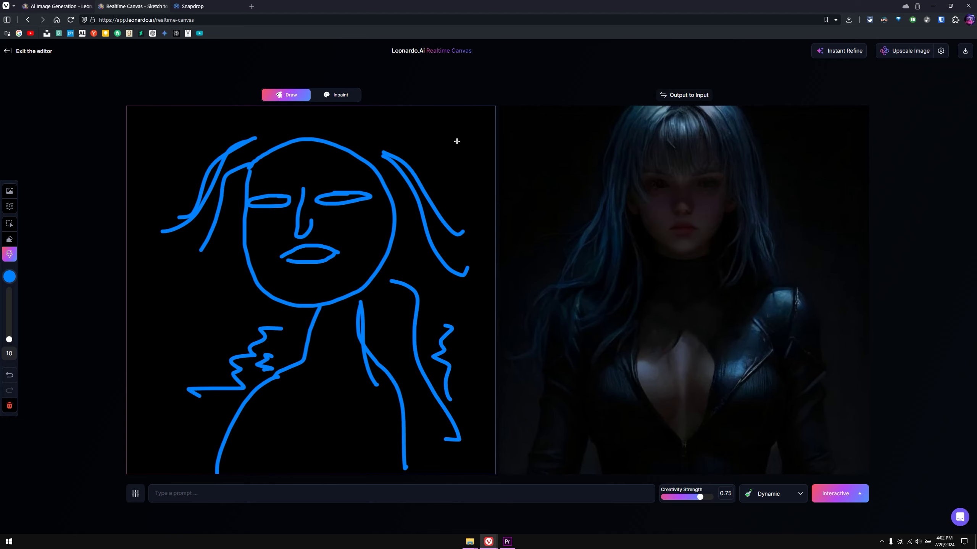
{"action": "left_click_drag", "start_coordinate": [459, 147], "coordinate": [472, 185]}
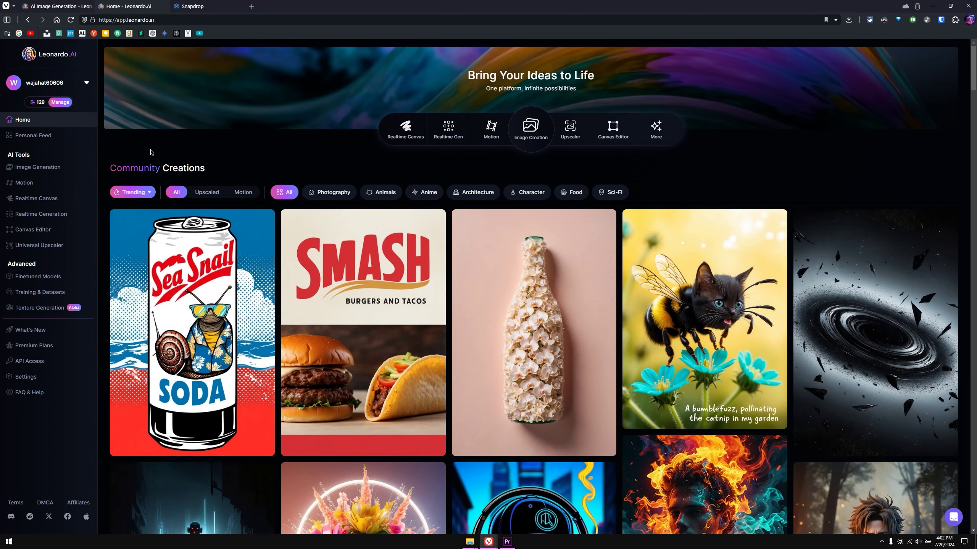
Review the fast token details, the account options and the subscription plans with yearly pricing, and return to the home page.
{"action": "mouse_move", "coordinate": [58, 103]}
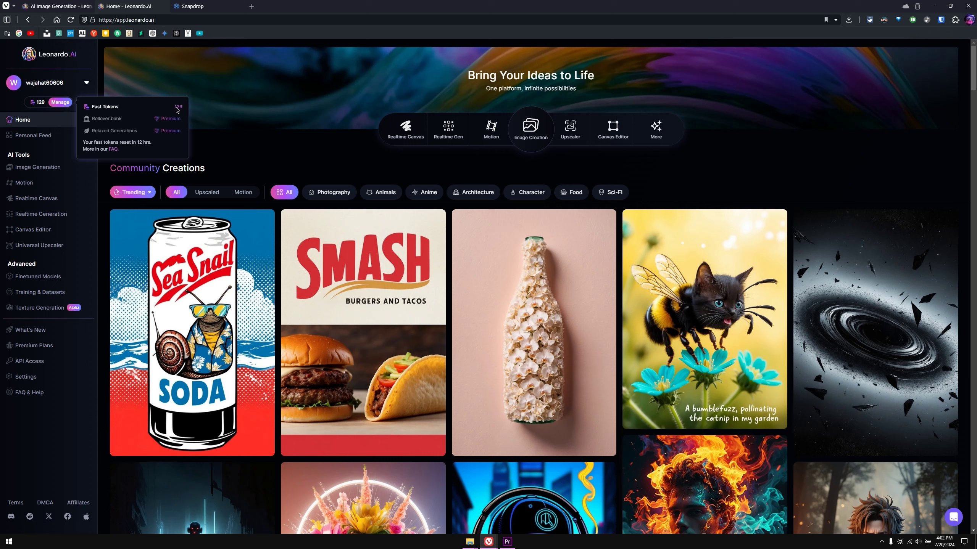
{"action": "left_click_drag", "start_coordinate": [151, 143], "coordinate": [161, 145]}
{"action": "left_click", "coordinate": [66, 85]}
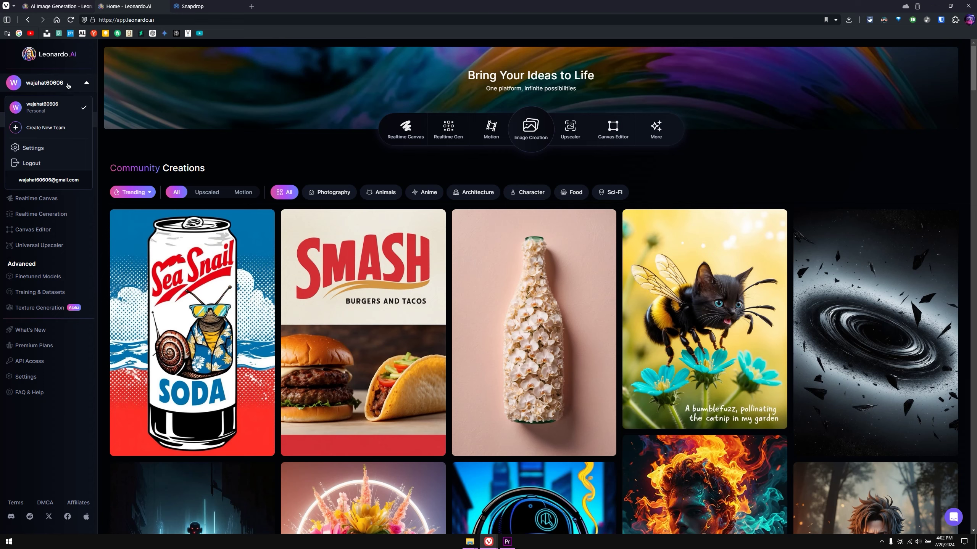
{"action": "left_click", "coordinate": [153, 127]}
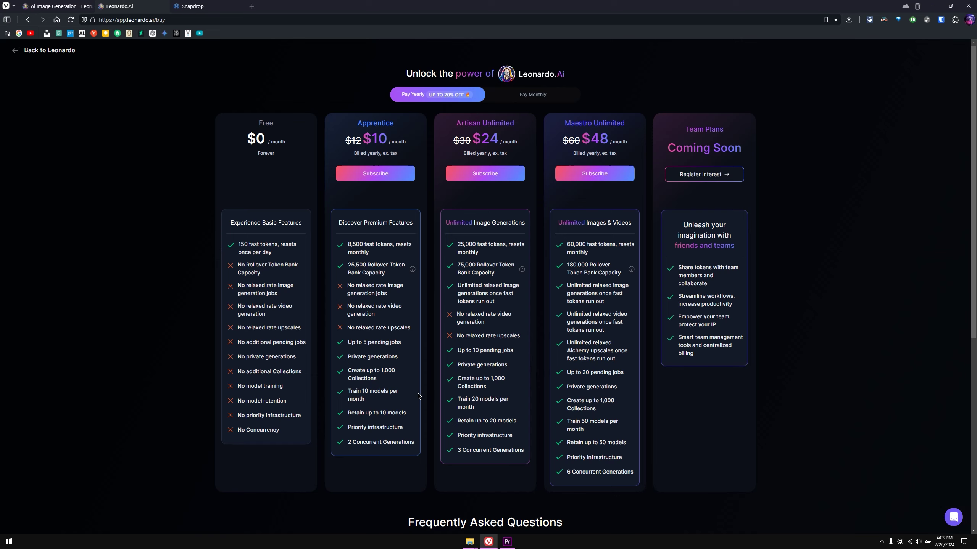
{"action": "key", "text": "alt+Left"}
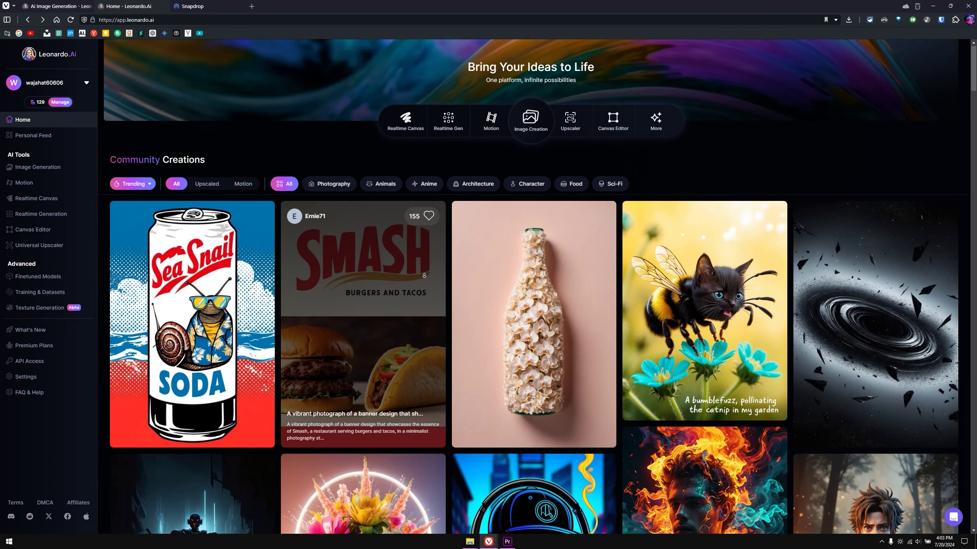
Browse the trending Community Creations gallery on the home page for example images and their prompts.
{"action": "scroll", "coordinate": [424, 280], "scroll_direction": "down", "scroll_amount": 3}
{"action": "scroll", "coordinate": [424, 280], "scroll_direction": "down", "scroll_amount": 10}
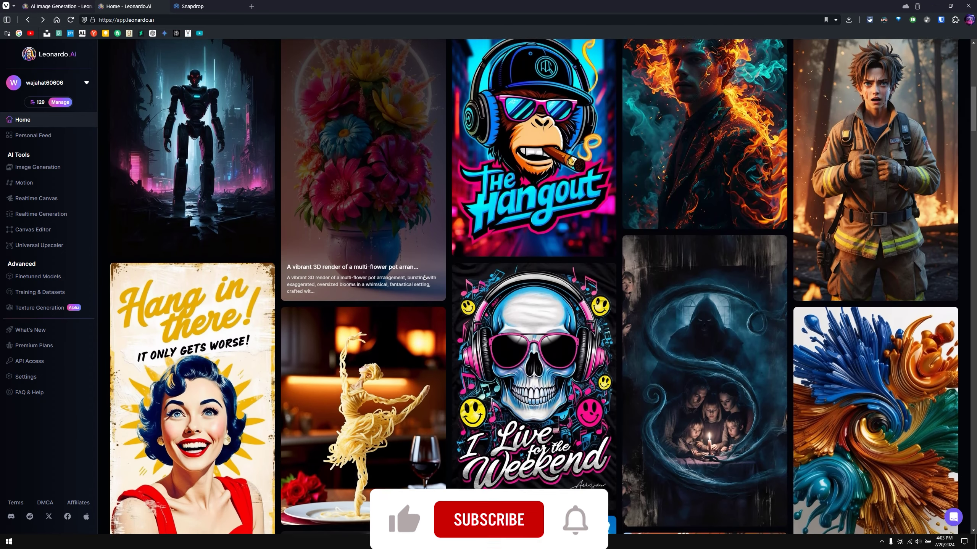
{"action": "scroll", "coordinate": [424, 277], "scroll_direction": "down", "scroll_amount": 7}
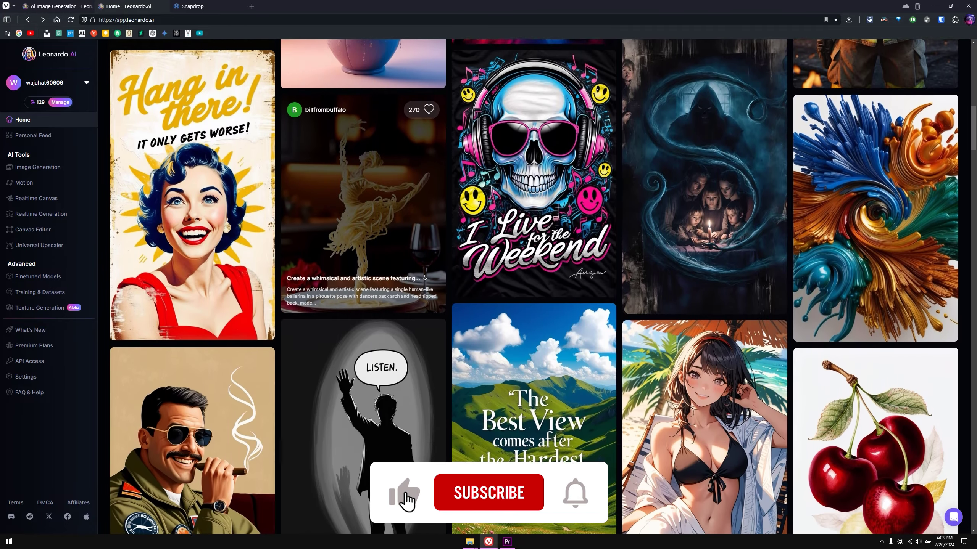
{"action": "scroll", "coordinate": [425, 278], "scroll_direction": "down", "scroll_amount": 6}
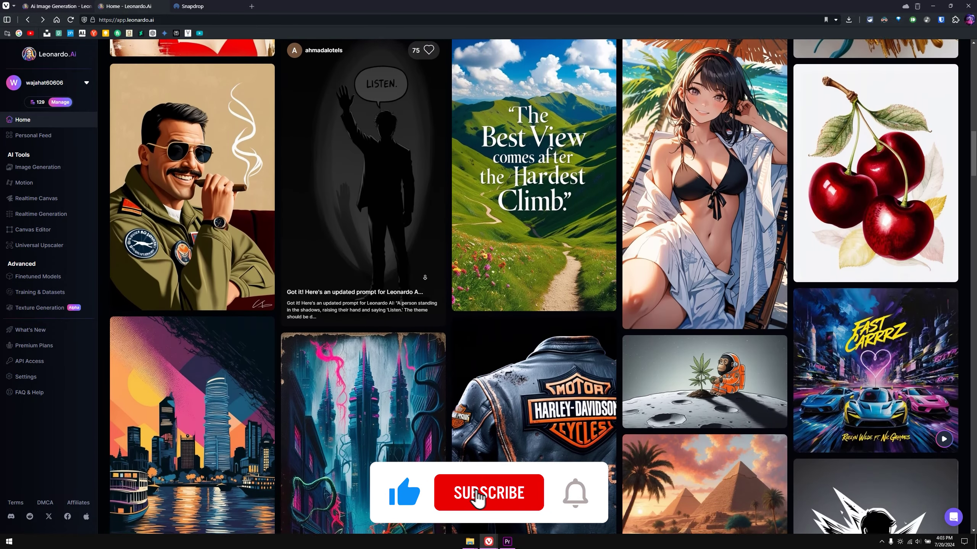
{"action": "scroll", "coordinate": [425, 277], "scroll_direction": "down", "scroll_amount": 6}
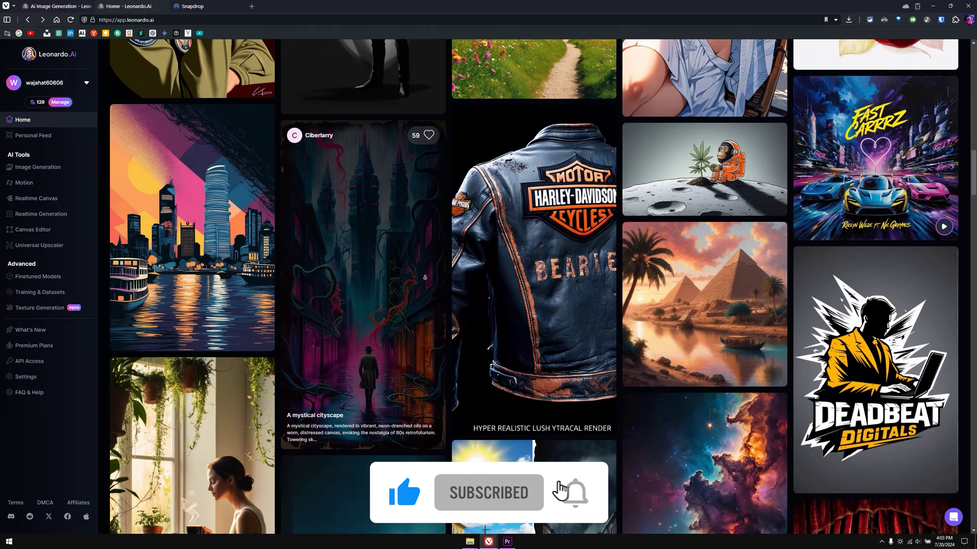
{"action": "scroll", "coordinate": [425, 277], "scroll_direction": "down", "scroll_amount": 20}
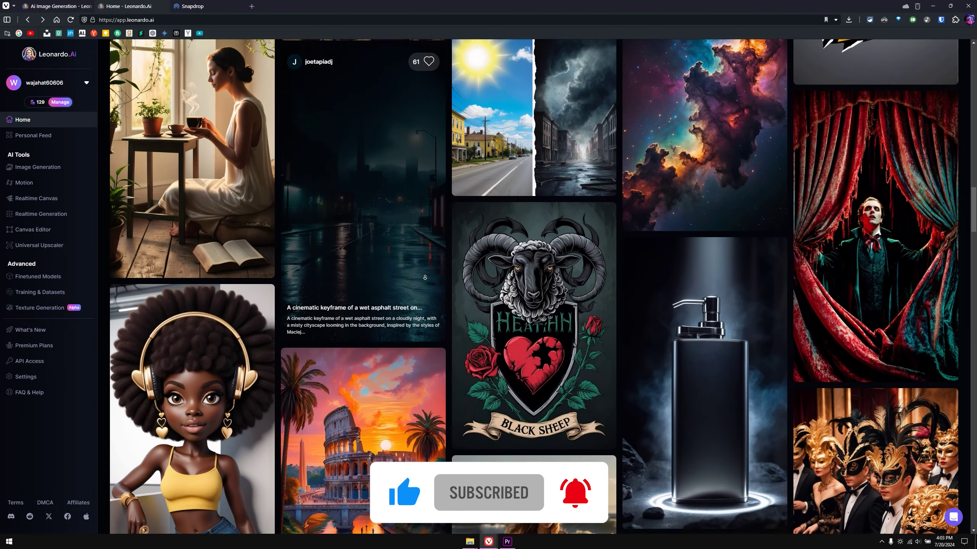
{"action": "scroll", "coordinate": [439, 265], "scroll_direction": "down", "scroll_amount": 2}
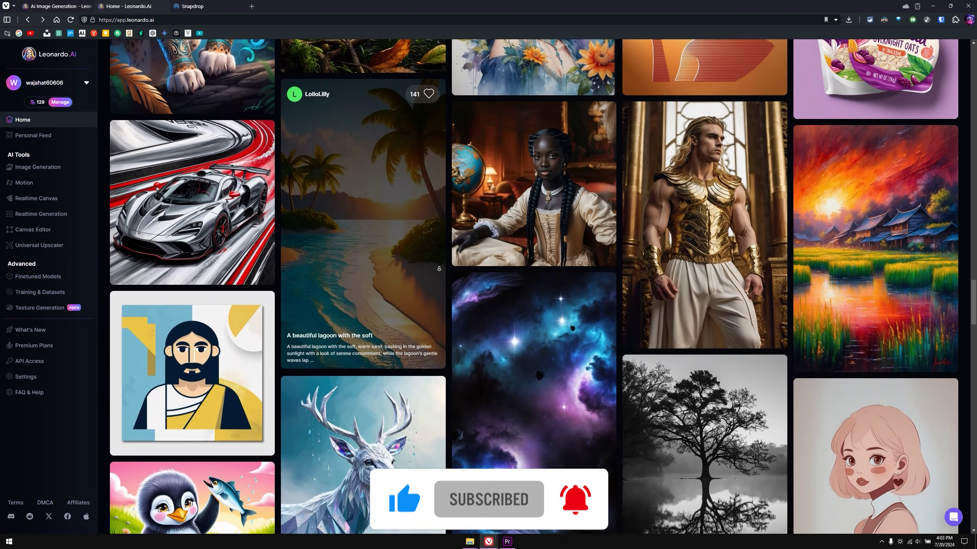
{"action": "scroll", "coordinate": [439, 276], "scroll_direction": "down", "scroll_amount": 8}
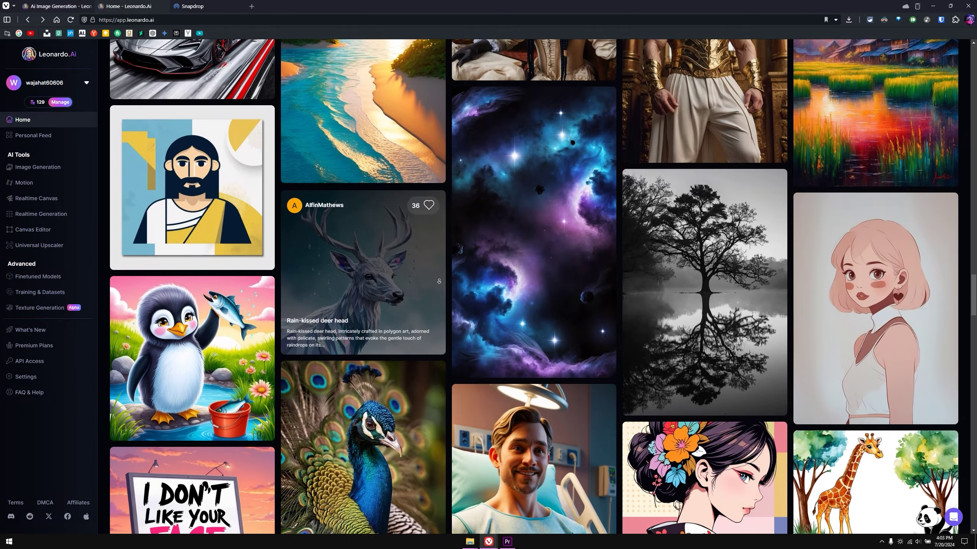